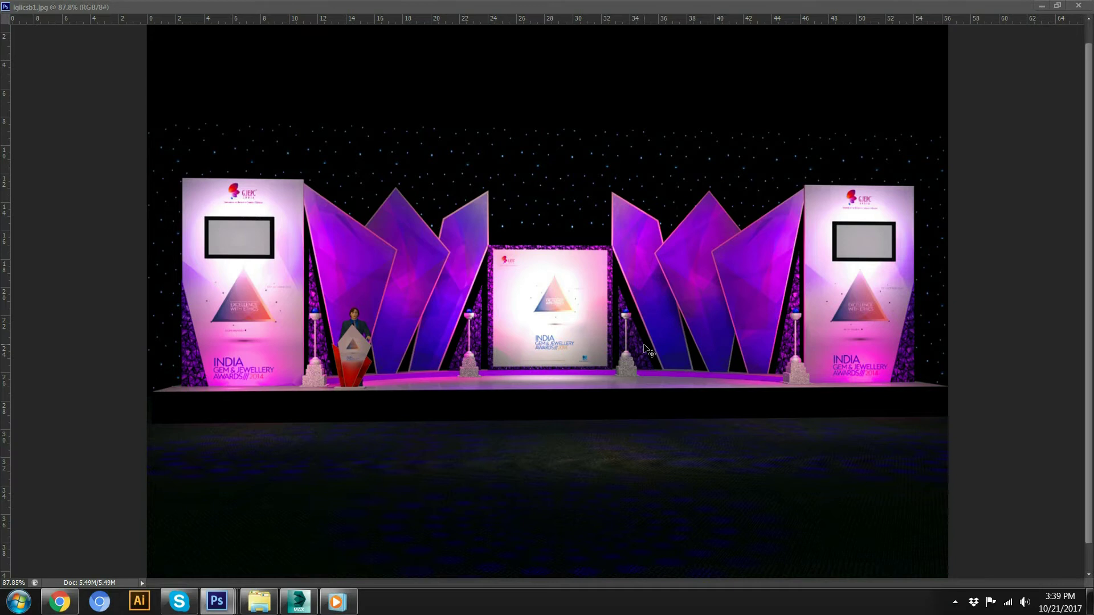
Float the stage render and flare documents as separate windows and drag them apart
{"action": "left_click", "coordinate": [1056, 5]}
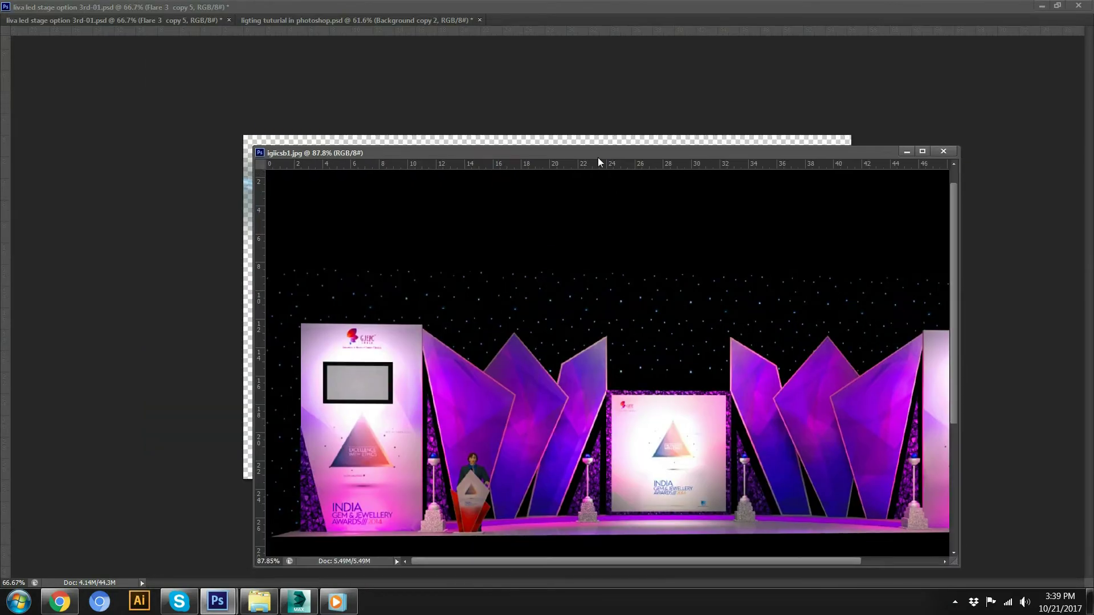
{"action": "left_click_drag", "start_coordinate": [597, 158], "coordinate": [648, 101]}
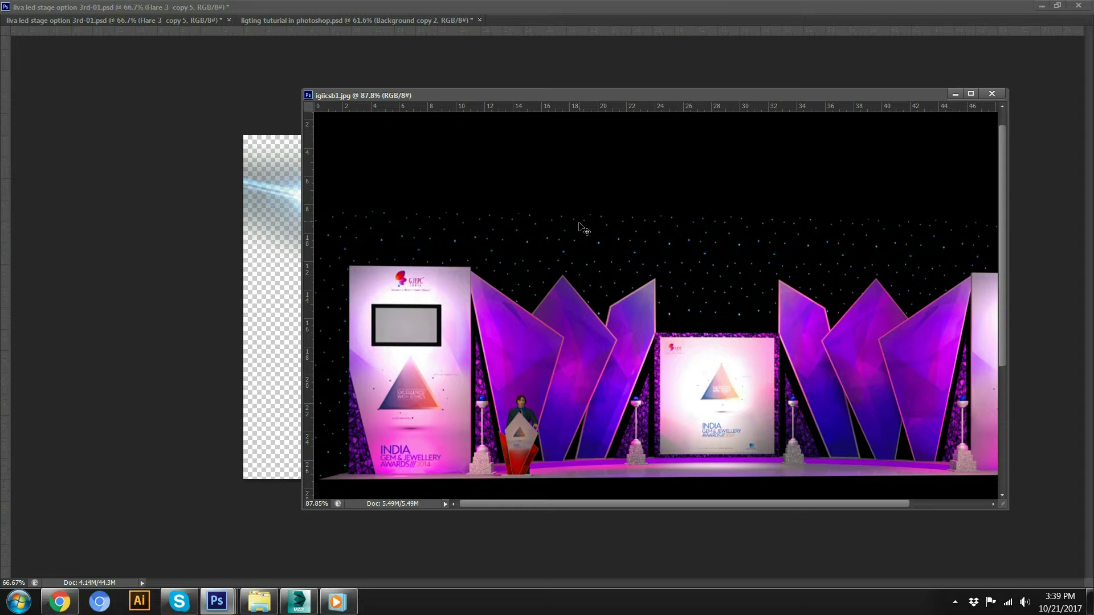
{"action": "left_click", "coordinate": [1058, 6]}
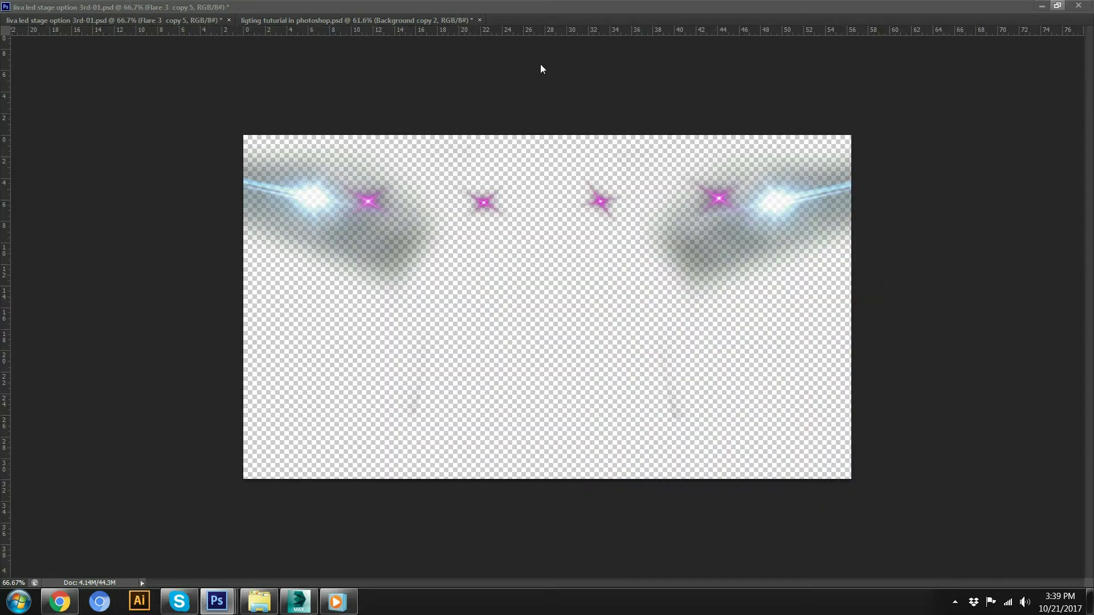
{"action": "left_click_drag", "start_coordinate": [536, 106], "coordinate": [493, 123]}
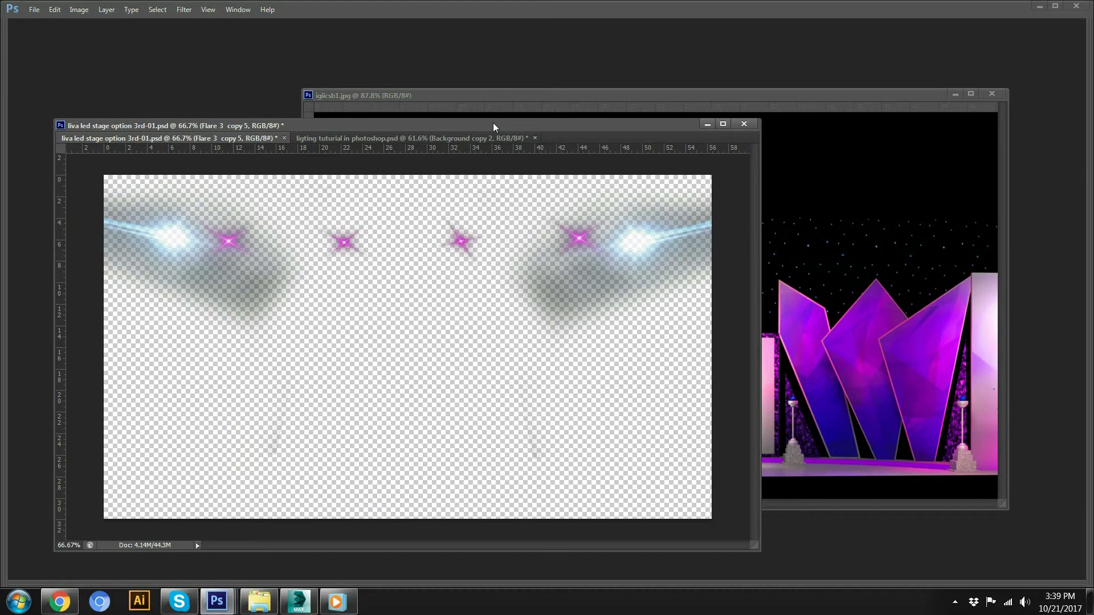
Lower the left flare in the flare document, then zoom out both document views
{"action": "left_click_drag", "start_coordinate": [172, 245], "coordinate": [162, 303]}
{"action": "left_click", "coordinate": [162, 303]}
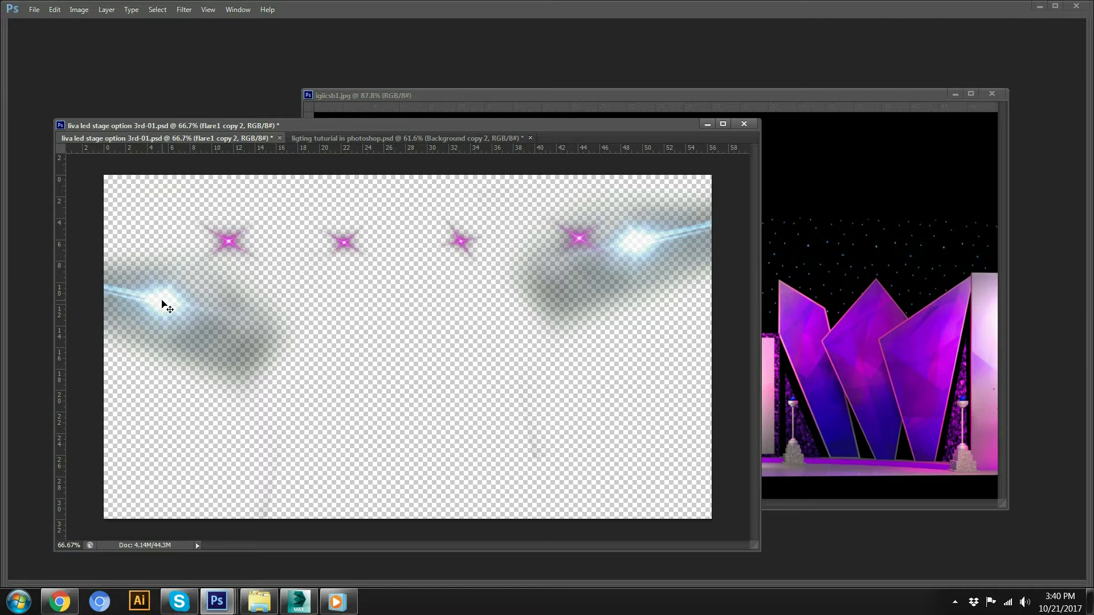
{"action": "left_click", "coordinate": [900, 282]}
{"action": "left_click", "coordinate": [208, 268]}
{"action": "key", "text": "ctrl+minus"}
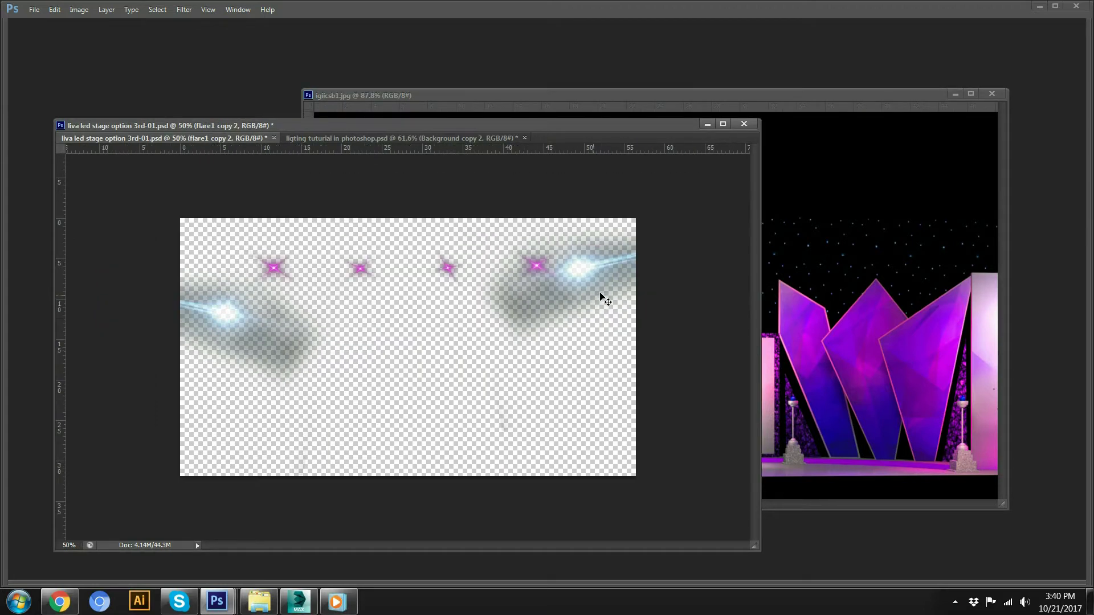
{"action": "left_click", "coordinate": [950, 265]}
{"action": "key", "text": "ctrl+minus"}
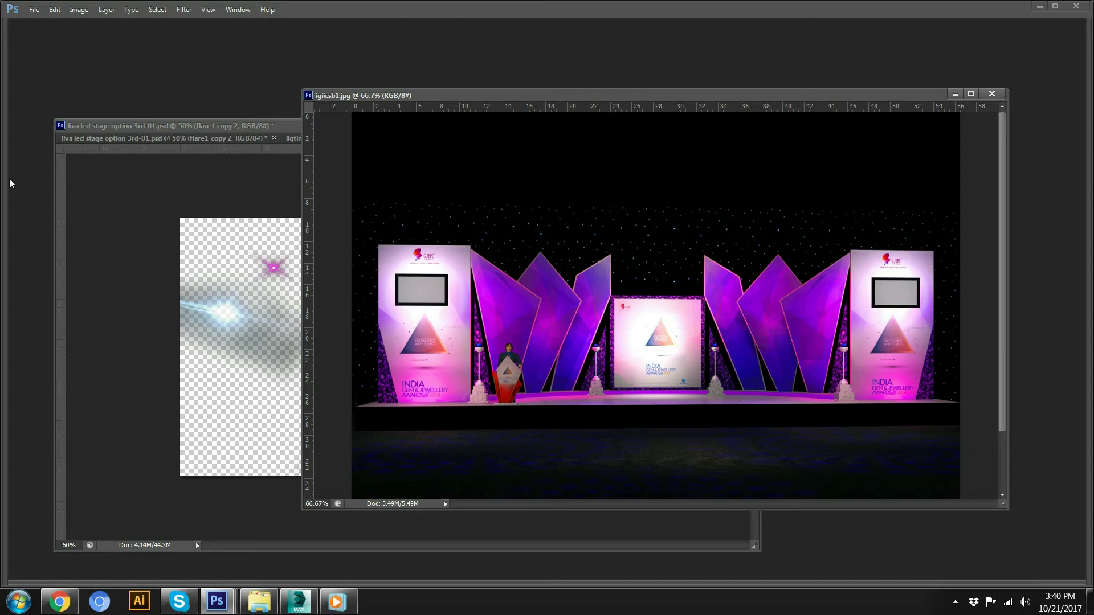
Show the panels and crop igiicsb1.jpg top and bottom, shrinking it to 3.57M
{"action": "key", "text": "Tab"}
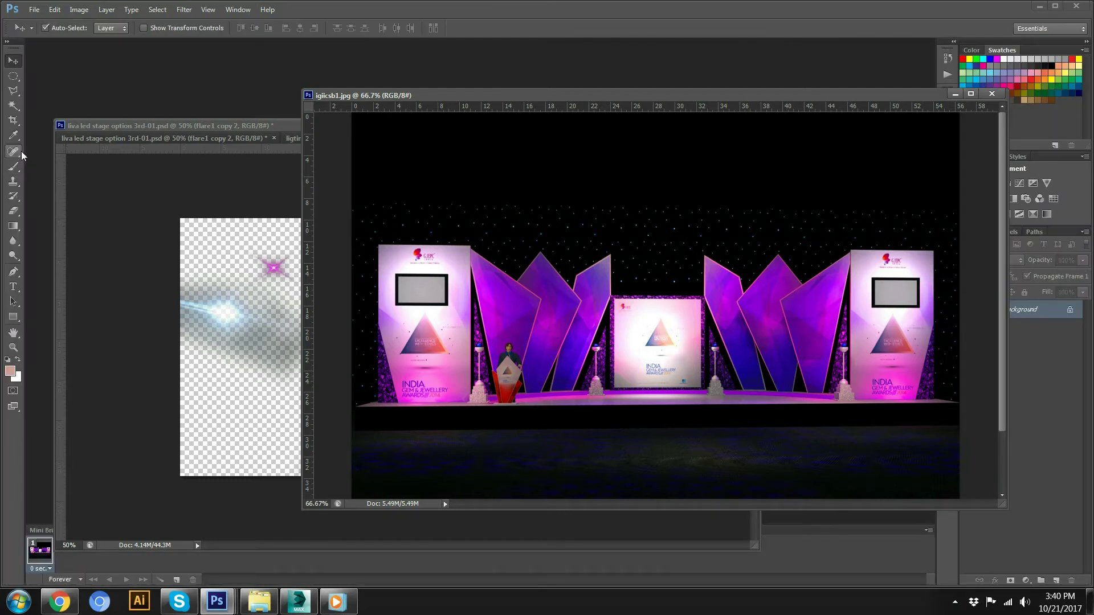
{"action": "left_click", "coordinate": [12, 125]}
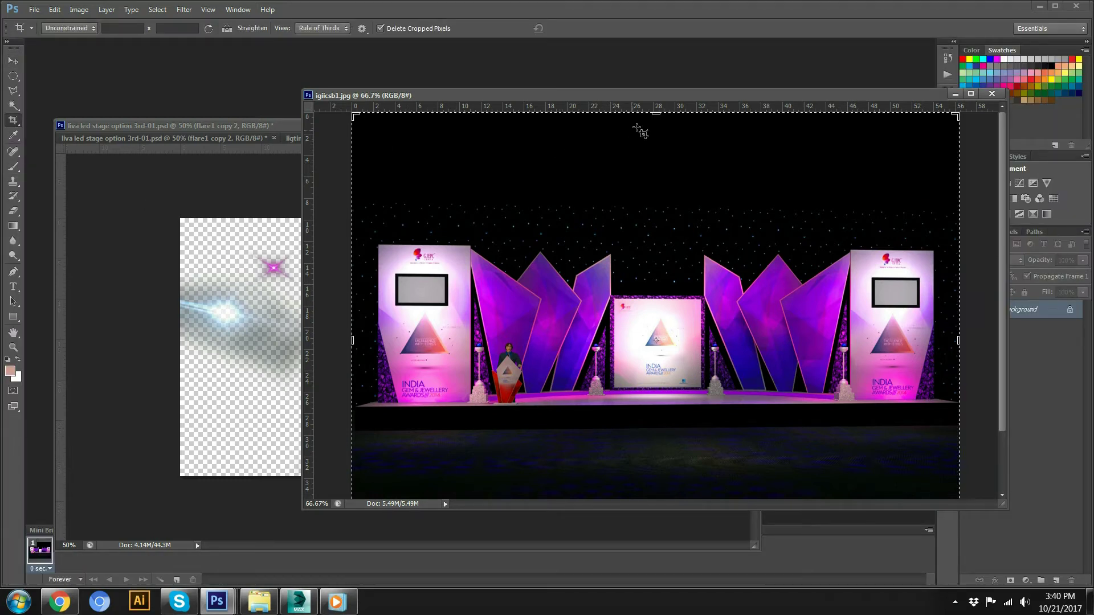
{"action": "left_click_drag", "start_coordinate": [656, 113], "coordinate": [655, 154]}
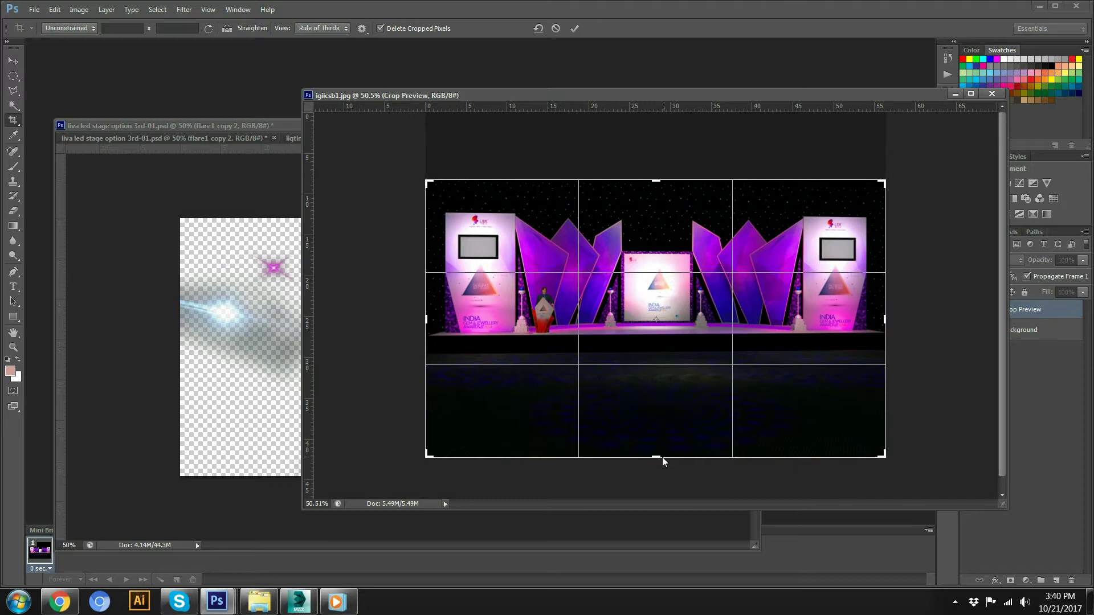
{"action": "left_click_drag", "start_coordinate": [656, 459], "coordinate": [655, 420]}
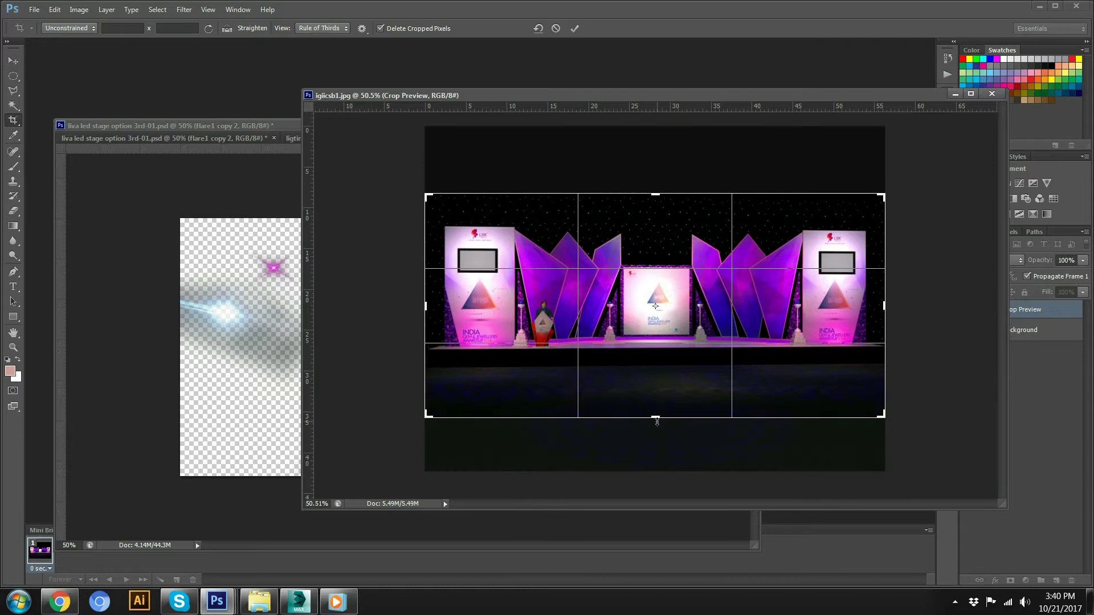
{"action": "key", "text": "Return"}
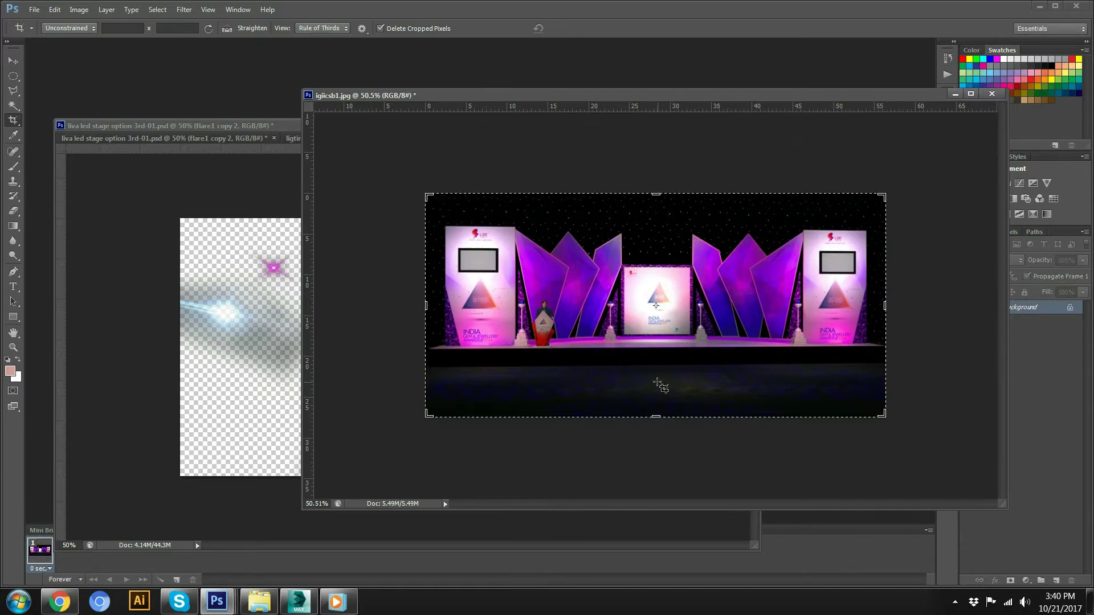
{"action": "left_click", "coordinate": [13, 60]}
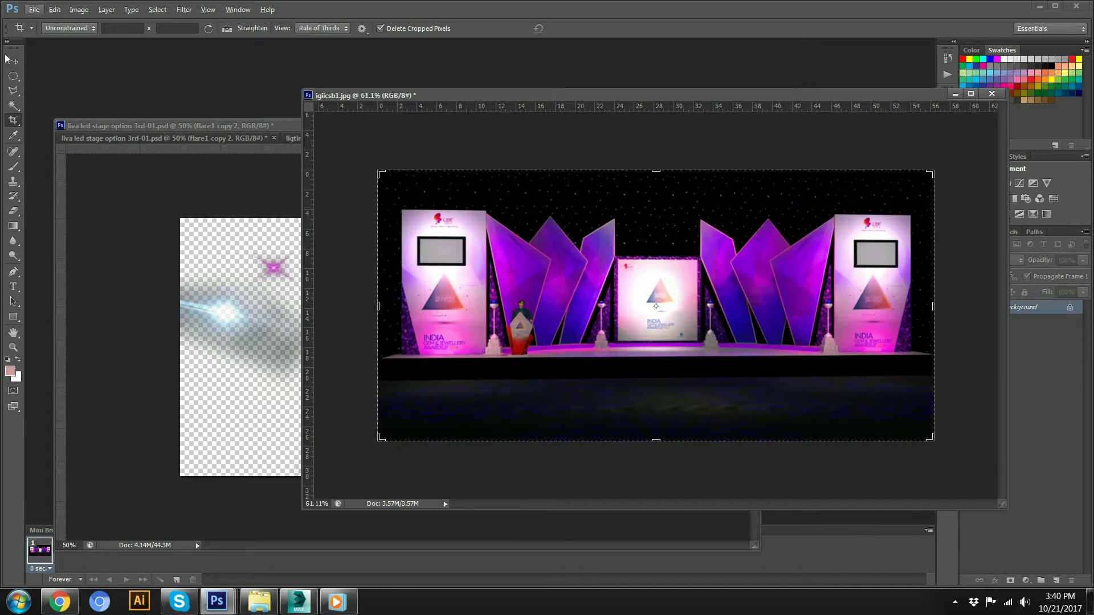
Drag the flare1 copy 2 layer from the liva document into igiicsb1.jpg, dismissing the locked-layer alert
{"action": "left_click", "coordinate": [222, 223]}
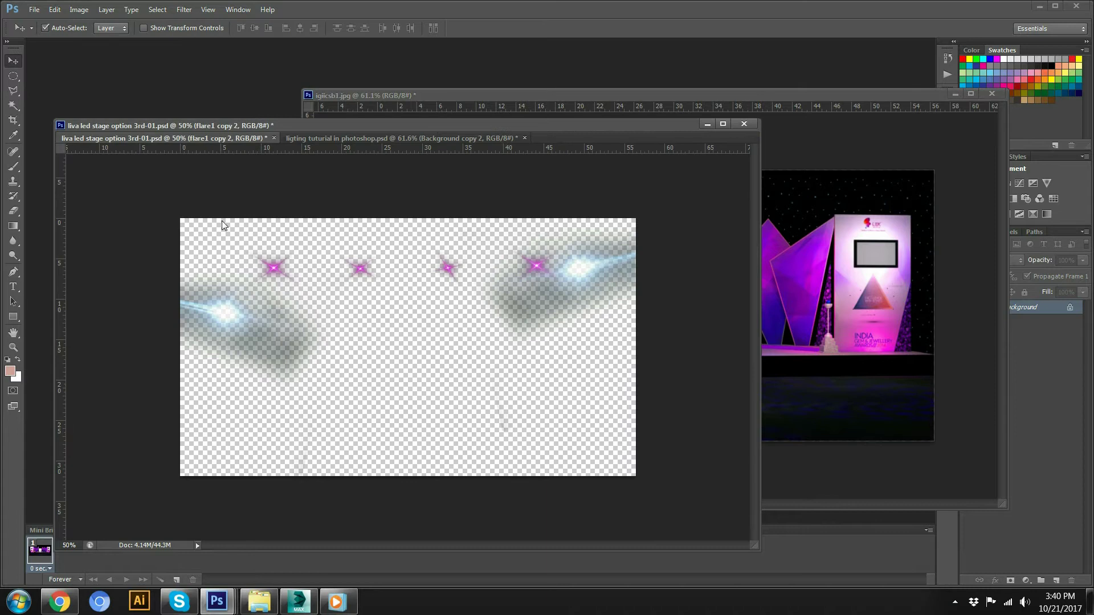
{"action": "left_click", "coordinate": [832, 152]}
{"action": "scroll", "coordinate": [733, 232], "scroll_direction": "up", "scroll_amount": 1}
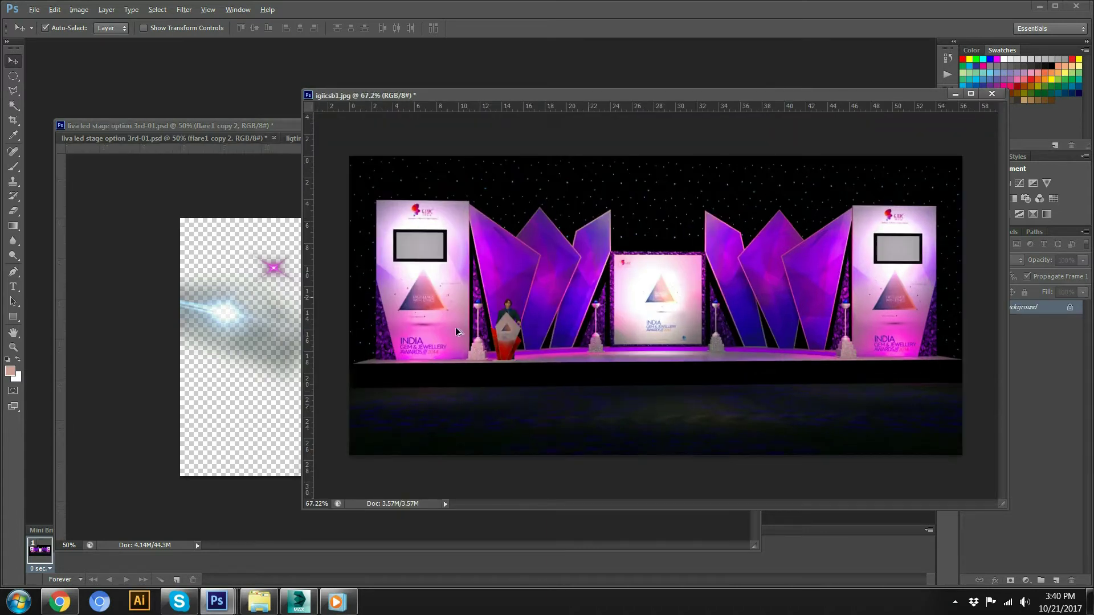
{"action": "left_click", "coordinate": [247, 246]}
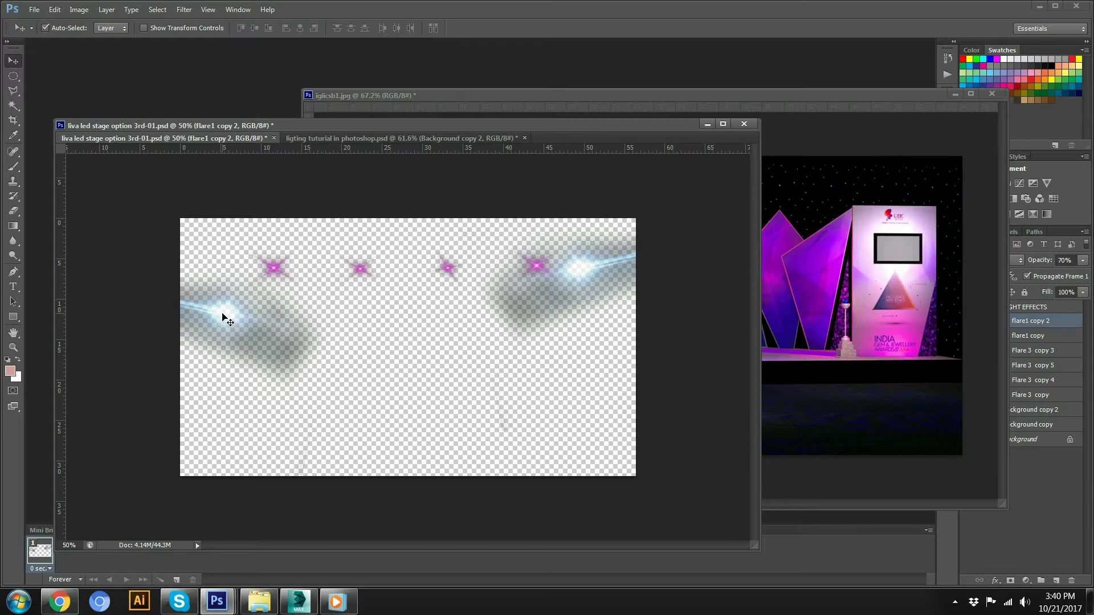
{"action": "left_click", "coordinate": [864, 250]}
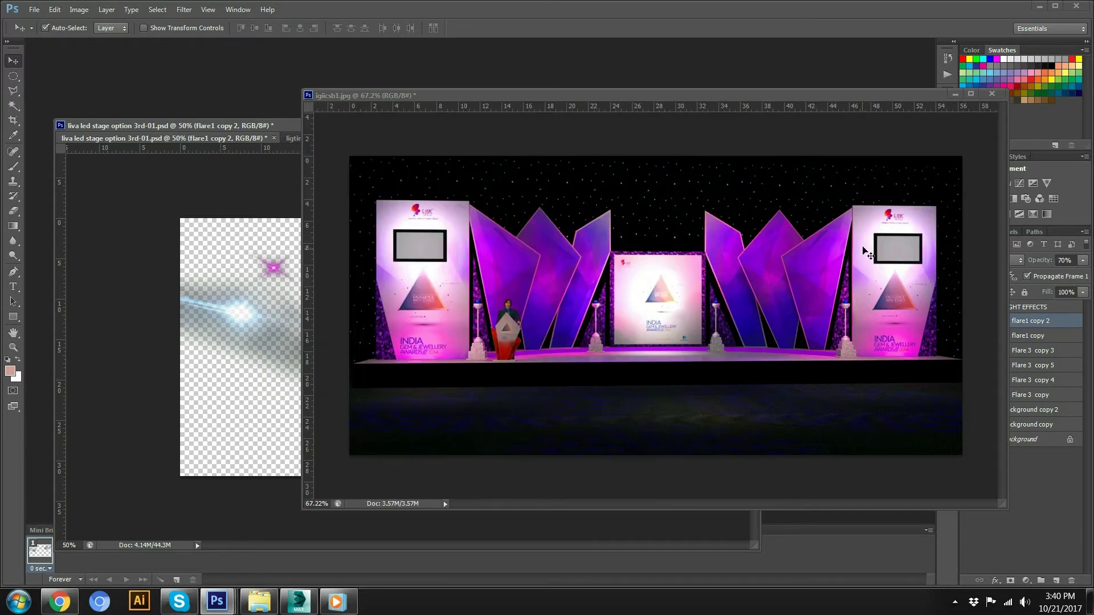
{"action": "left_click", "coordinate": [865, 253]}
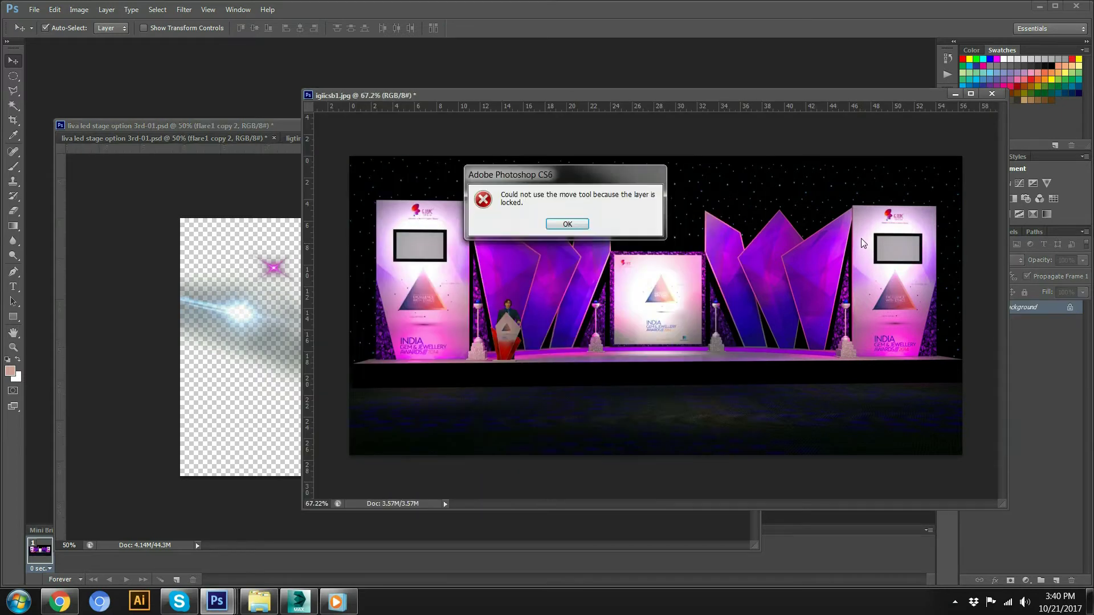
{"action": "left_click", "coordinate": [566, 224]}
{"action": "left_click", "coordinate": [237, 312]}
{"action": "left_click_drag", "start_coordinate": [239, 313], "coordinate": [425, 188]}
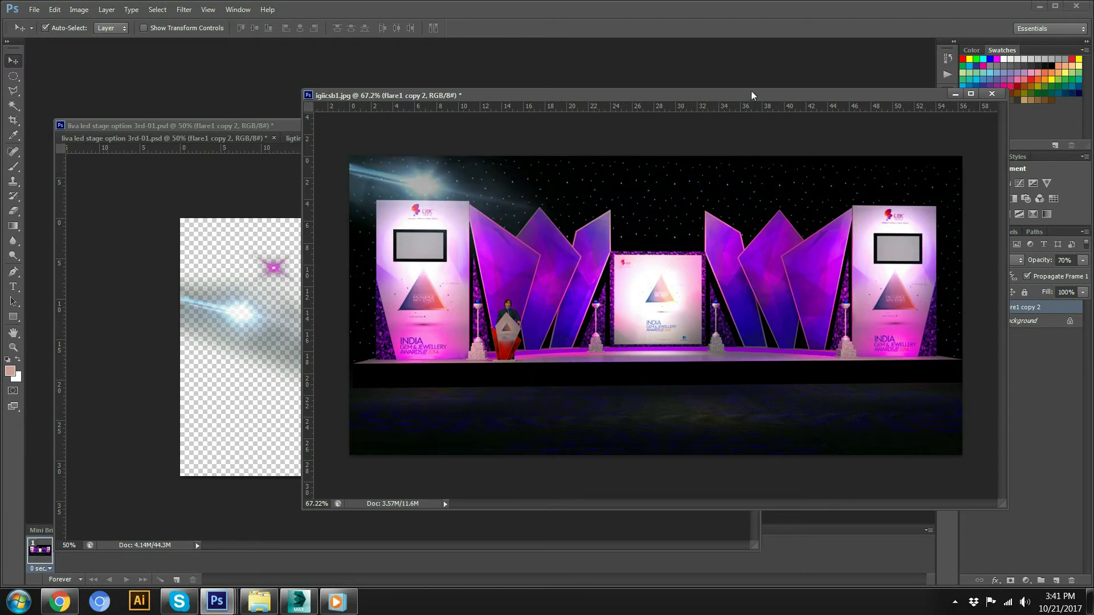
{"action": "left_click_drag", "start_coordinate": [662, 97], "coordinate": [604, 112]}
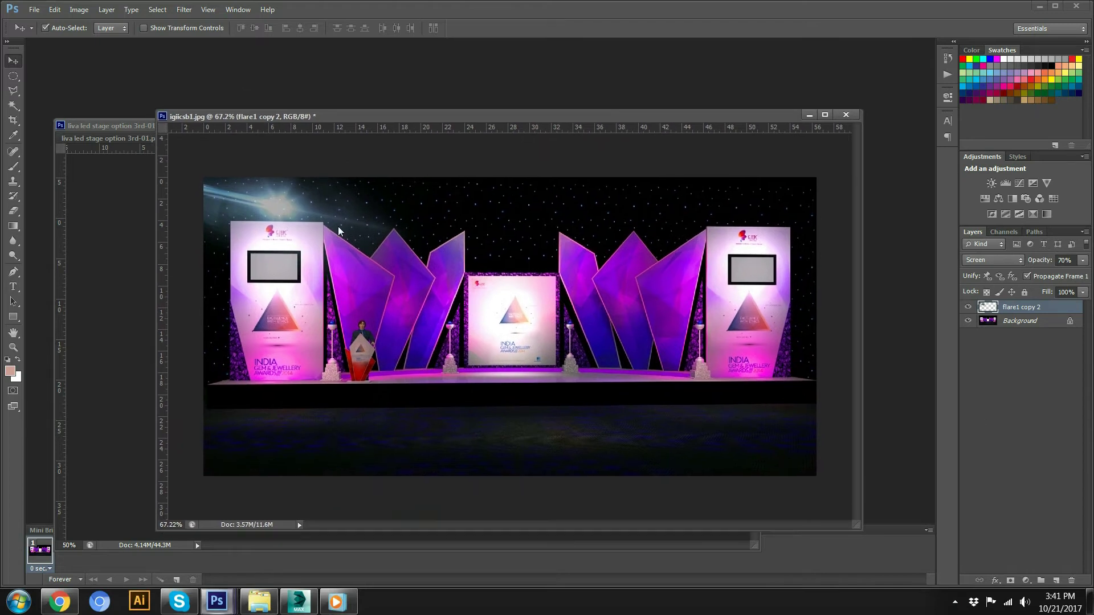
Raise flare1 copy 2 to 100% opacity and place it at the stage's top-left corner
{"action": "left_click", "coordinate": [1082, 262]}
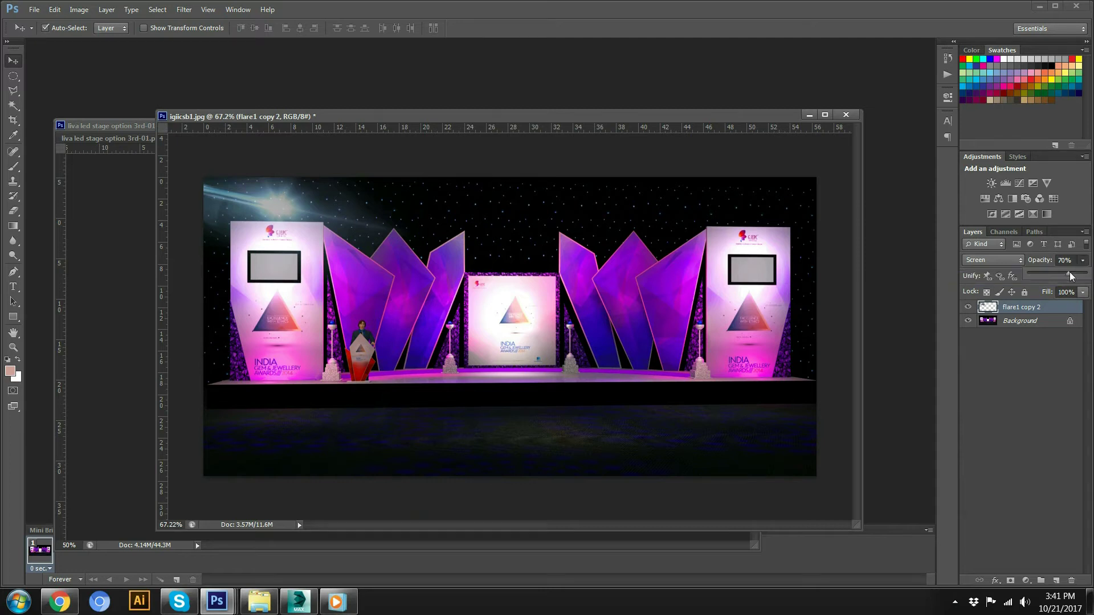
{"action": "left_click_drag", "start_coordinate": [1069, 275], "coordinate": [1091, 277]}
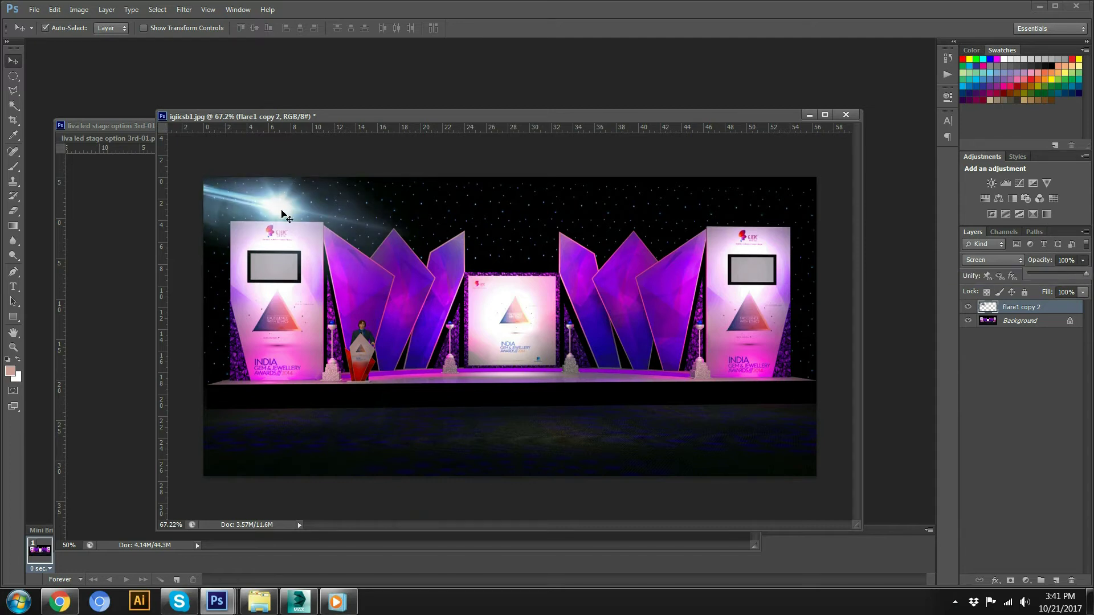
{"action": "left_click_drag", "start_coordinate": [281, 210], "coordinate": [647, 219]}
Duplicate the flare as flare1 copy 3, flip it horizontally, and move it top-right
{"action": "left_click", "coordinate": [647, 219], "text": "alt"}
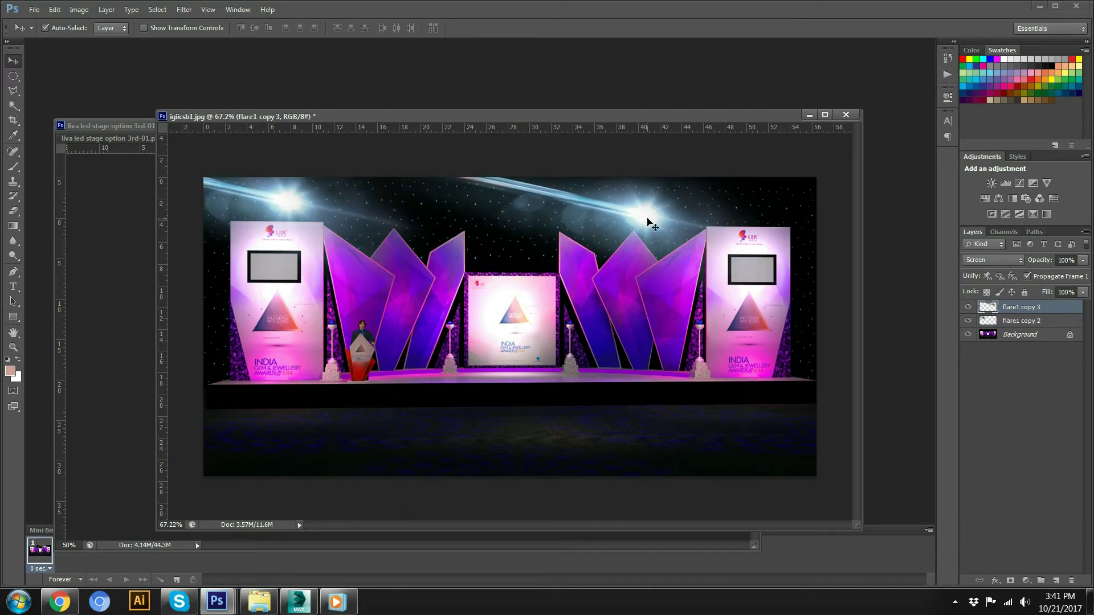
{"action": "key", "text": "ctrl+t"}
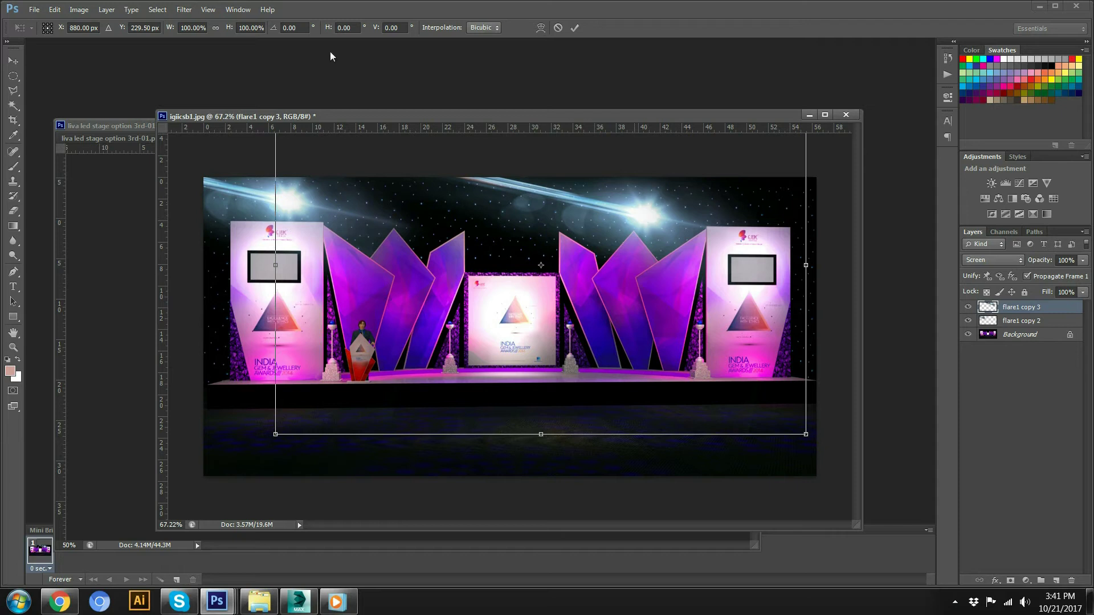
{"action": "left_click", "coordinate": [80, 10]}
{"action": "left_click", "coordinate": [80, 11]}
{"action": "left_click", "coordinate": [54, 10]}
{"action": "mouse_move", "coordinate": [144, 289]}
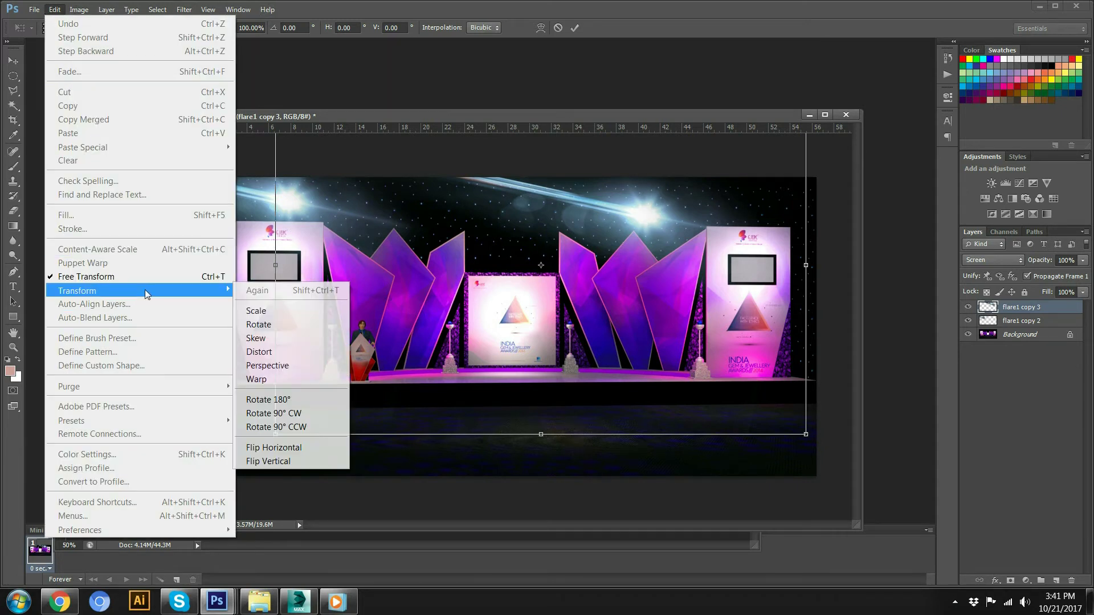
{"action": "left_click", "coordinate": [299, 448]}
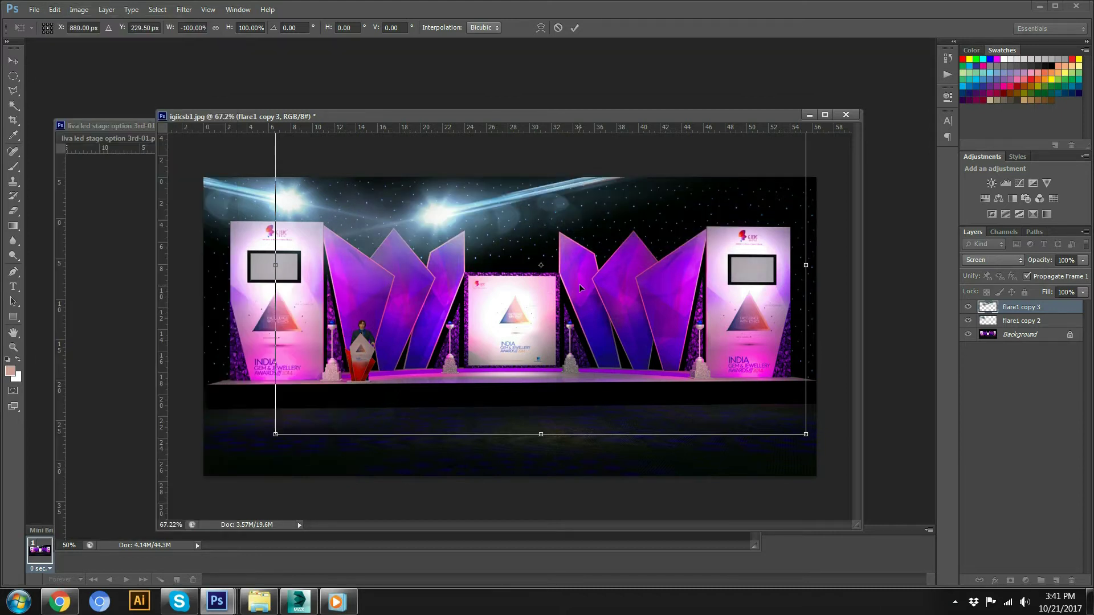
{"action": "key", "text": "Return"}
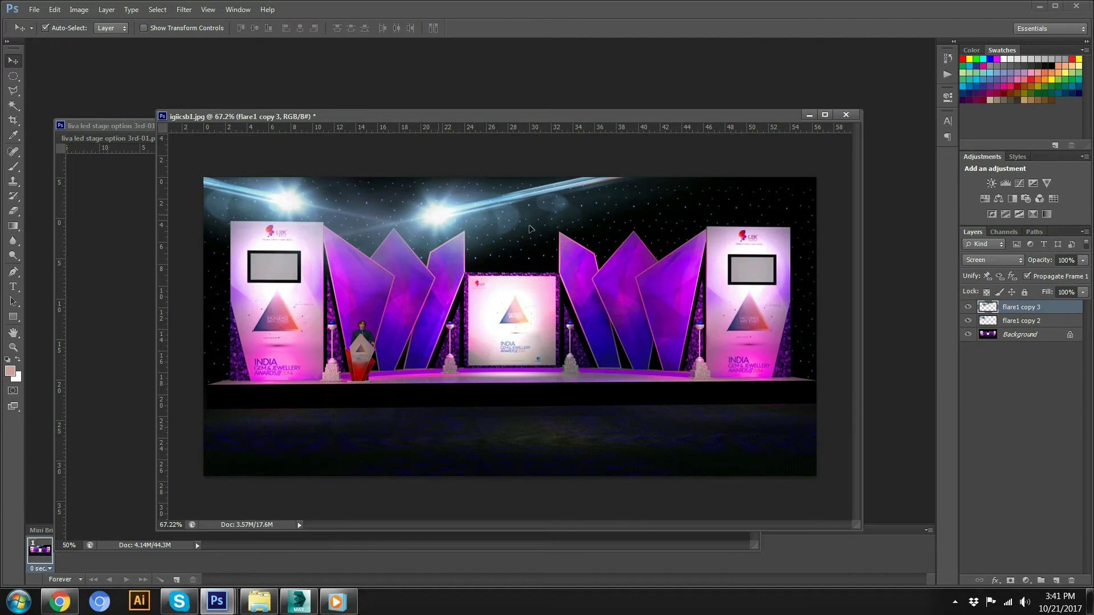
{"action": "left_click_drag", "start_coordinate": [433, 212], "coordinate": [760, 200]}
Nudge the left spotlight flare slightly up and left
{"action": "left_click", "coordinate": [291, 204]}
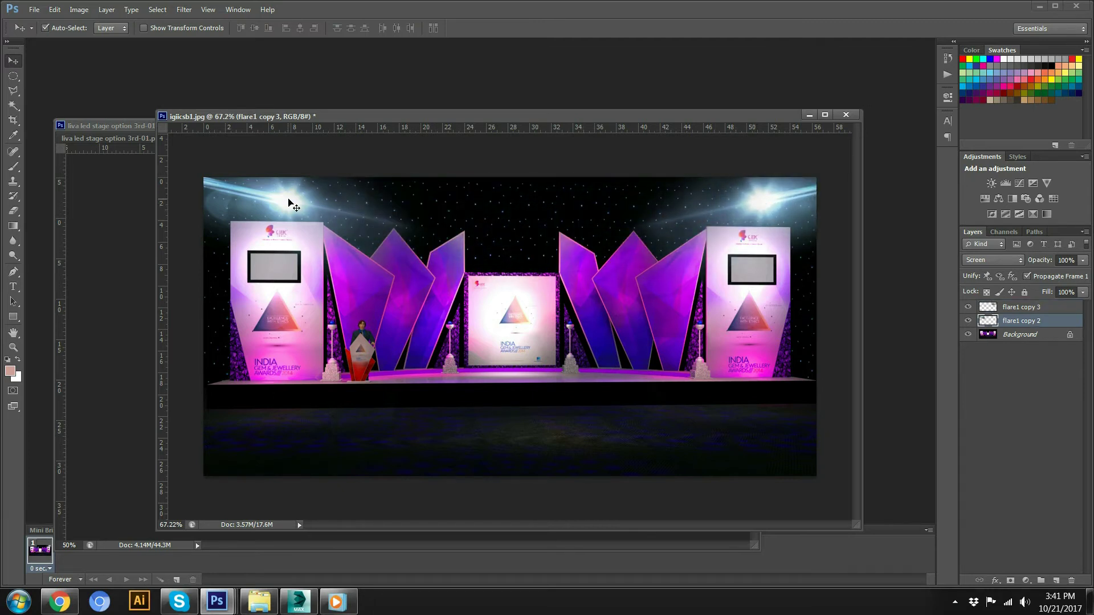
{"action": "left_click_drag", "start_coordinate": [292, 204], "coordinate": [273, 191]}
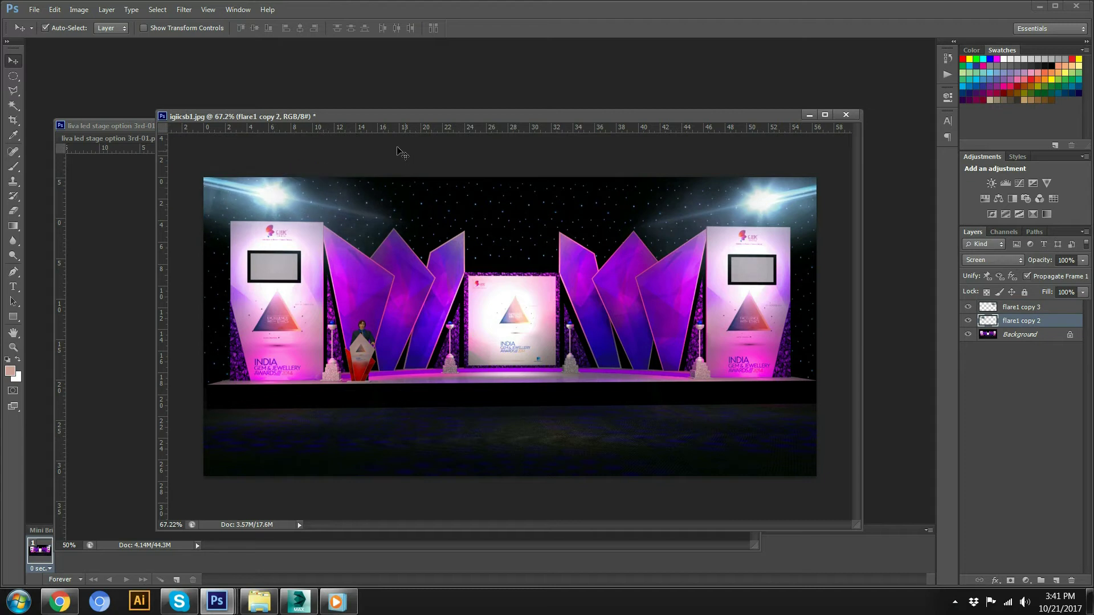
{"action": "left_click_drag", "start_coordinate": [470, 120], "coordinate": [576, 148]}
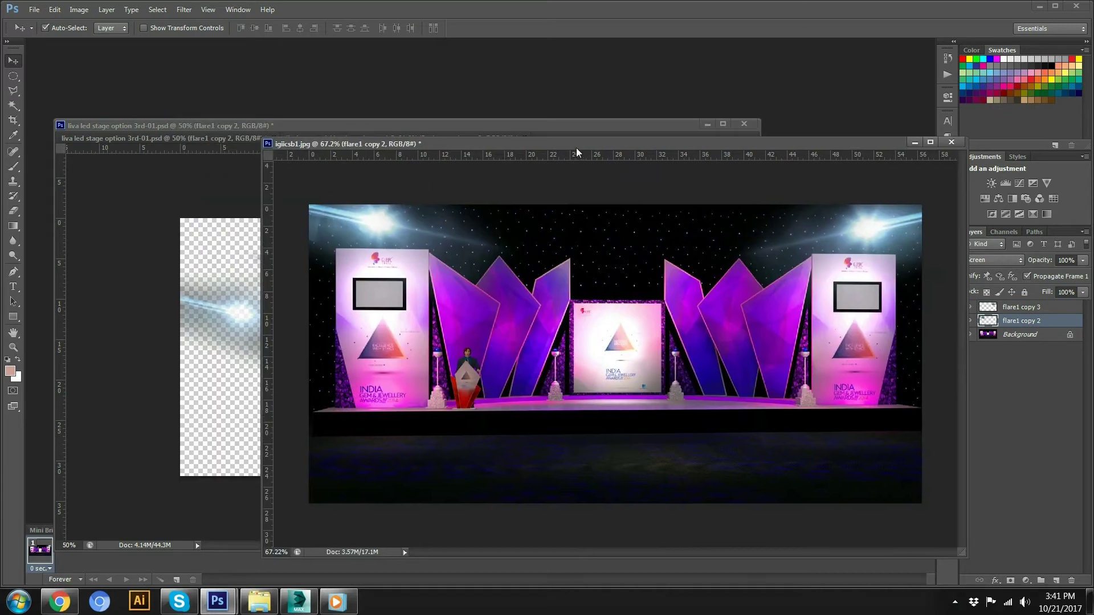
Bring Flare 3 copy 5 into the render, enlarge it to about 189%, and adjust the white flare
{"action": "left_click", "coordinate": [244, 279]}
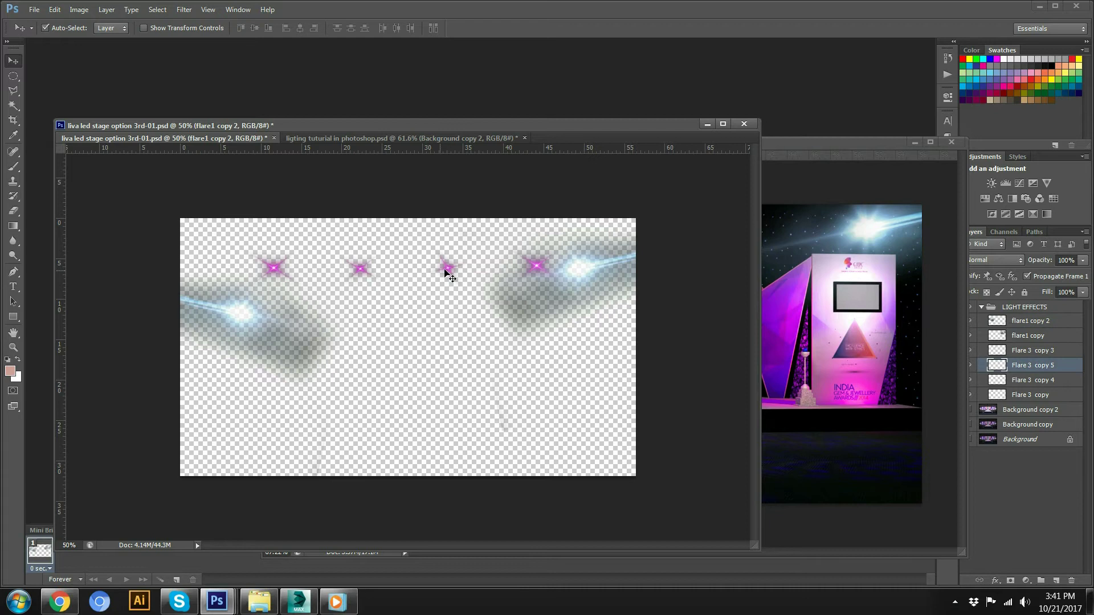
{"action": "left_click_drag", "start_coordinate": [447, 268], "coordinate": [756, 227]}
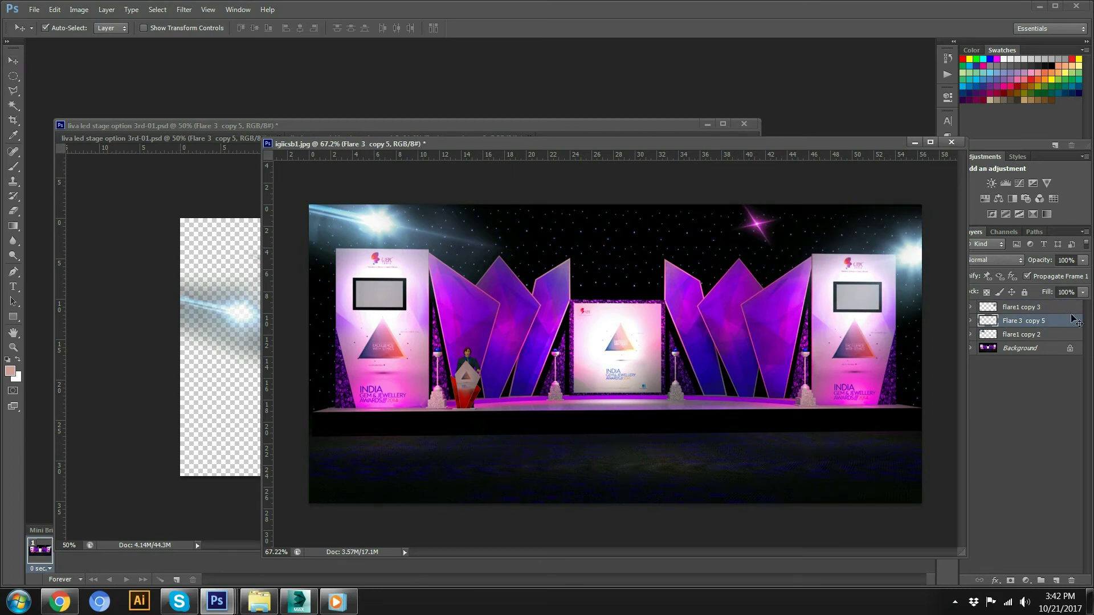
{"action": "key", "text": "ctrl+t"}
{"action": "left_click_drag", "start_coordinate": [800, 265], "coordinate": [837, 302]}
{"action": "key", "text": "Return"}
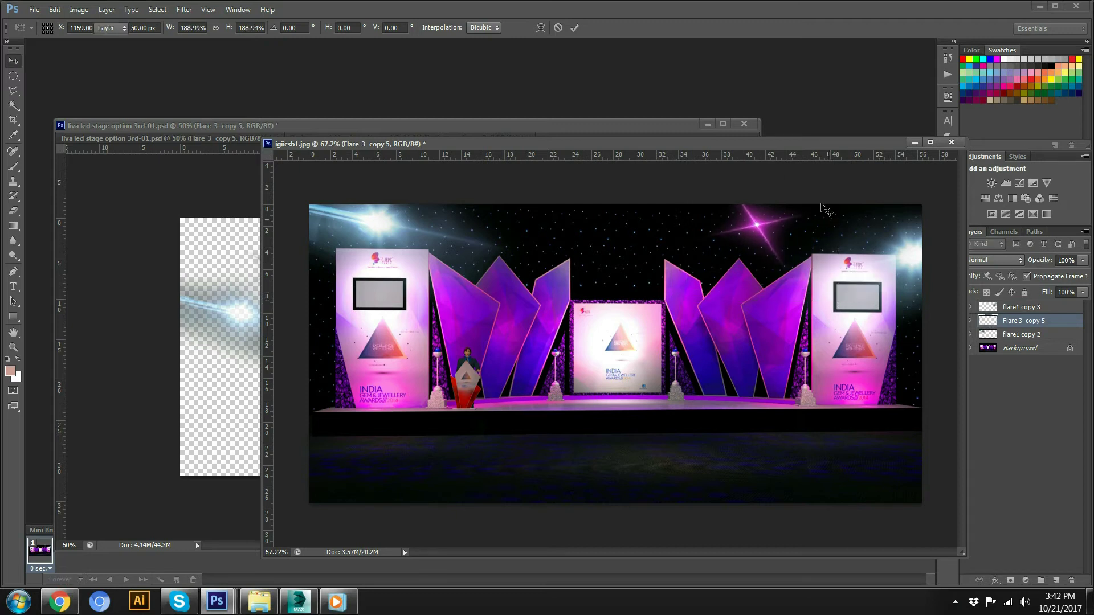
{"action": "left_click_drag", "start_coordinate": [906, 251], "coordinate": [876, 220]}
Preview a Hue/Saturation shift on the pink sparkle with Hue at 120
{"action": "left_click", "coordinate": [754, 224]}
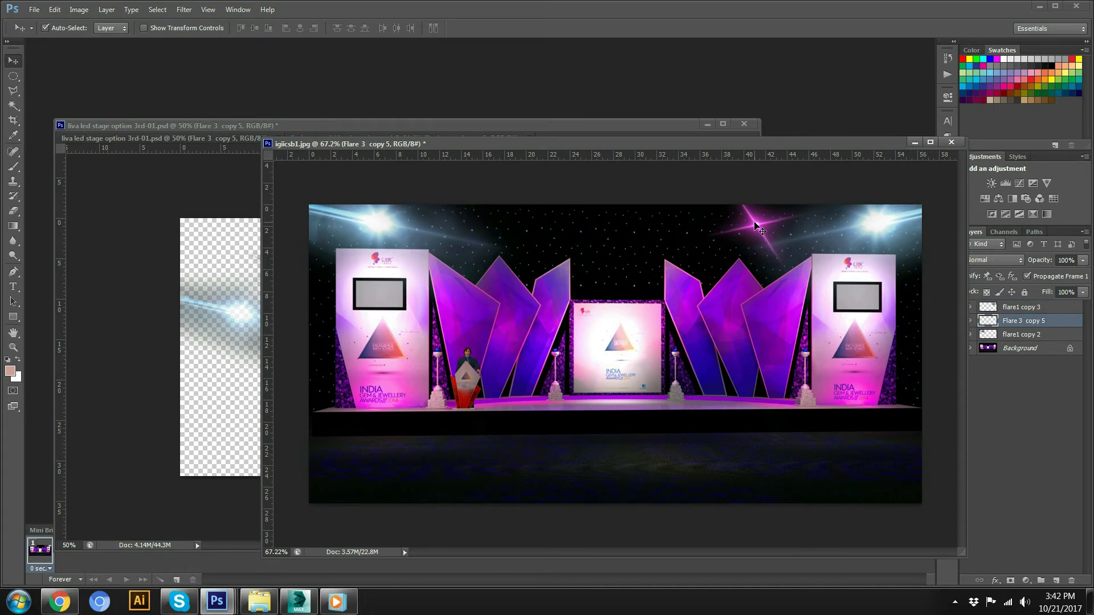
{"action": "key", "text": "ctrl+u"}
{"action": "left_click_drag", "start_coordinate": [882, 293], "coordinate": [1046, 173]}
{"action": "mouse_move", "coordinate": [999, 250]}
{"action": "left_mouse_down"}
{"action": "mouse_move", "coordinate": [948, 252]}
{"action": "mouse_move", "coordinate": [1003, 250]}
{"action": "mouse_move", "coordinate": [962, 254]}
{"action": "mouse_move", "coordinate": [979, 257]}
{"action": "left_mouse_up"}
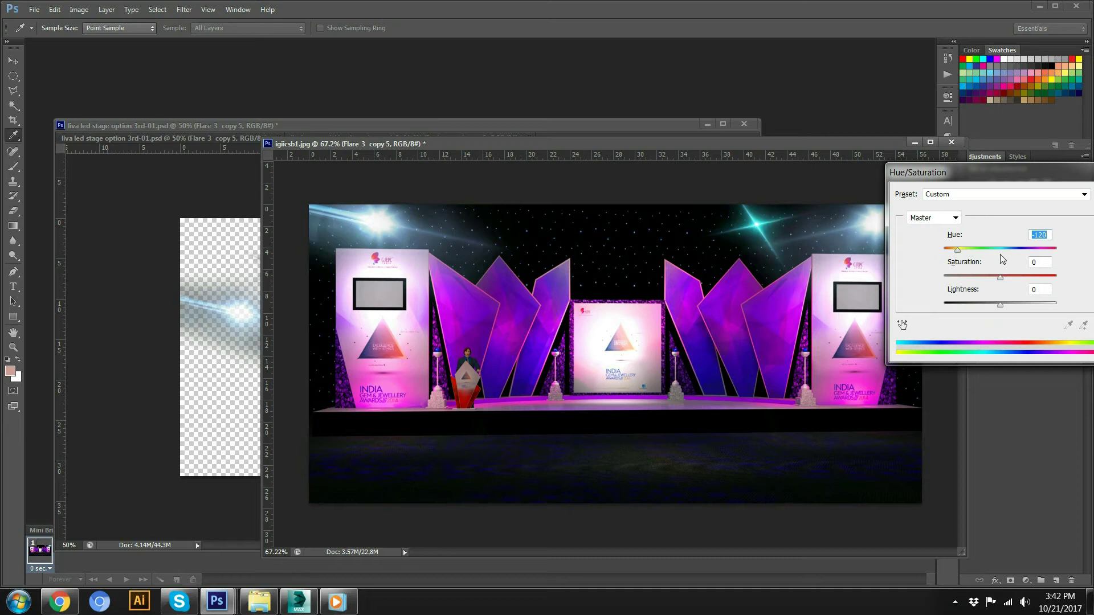
Cancel the hue change and Alt-drag the pink sparkle to create Flare 3 copy 6 and 7
{"action": "left_click_drag", "start_coordinate": [969, 172], "coordinate": [761, 250]}
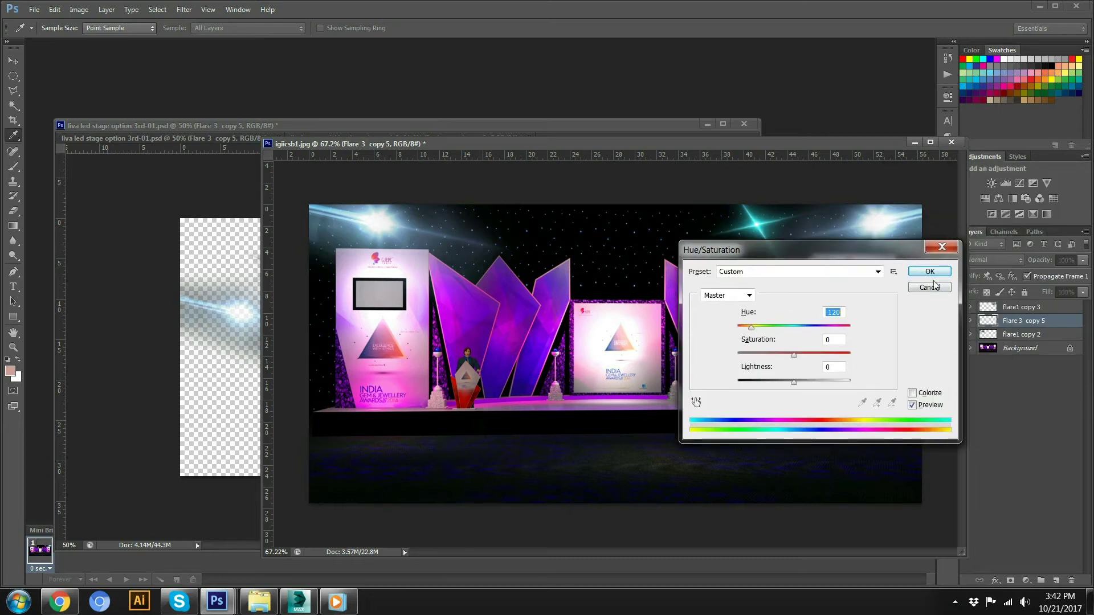
{"action": "left_click", "coordinate": [936, 291]}
{"action": "key", "text": "v"}
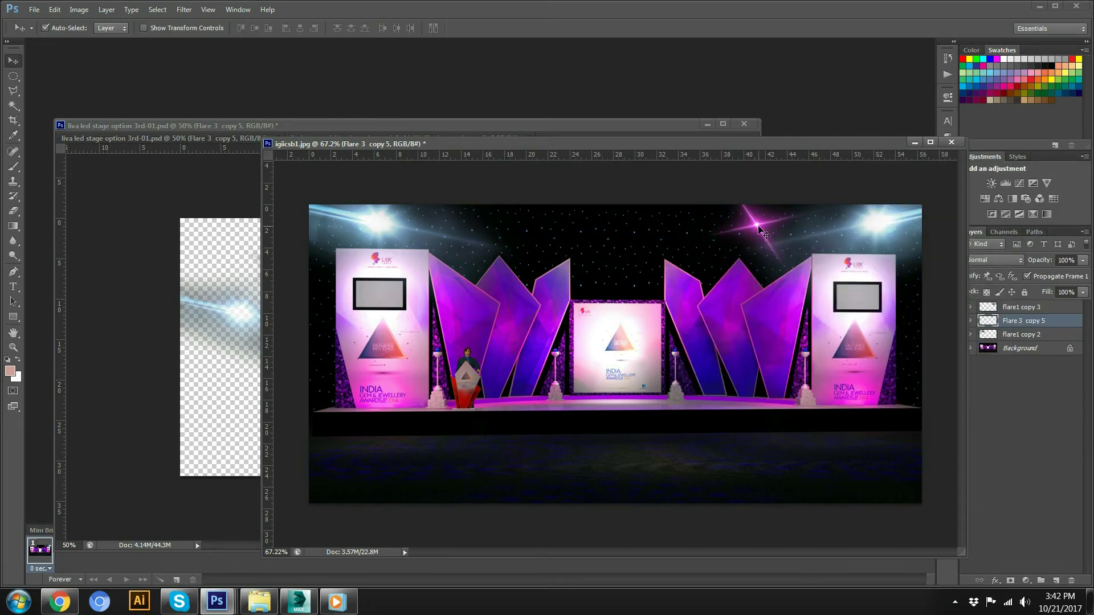
{"action": "left_click", "coordinate": [757, 228]}
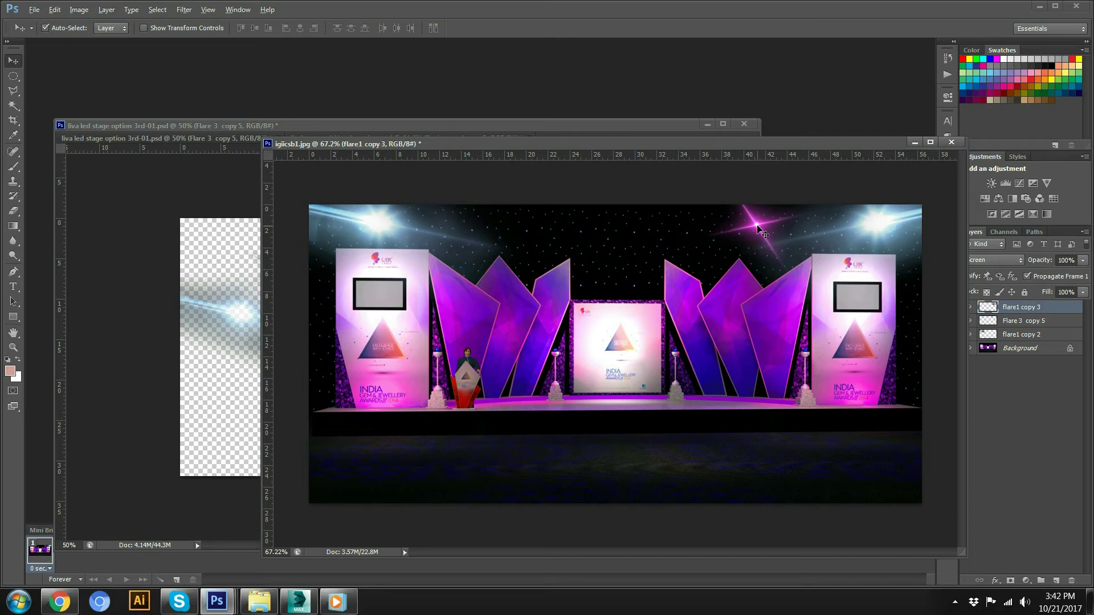
{"action": "left_click_drag", "start_coordinate": [754, 224], "coordinate": [556, 223]}
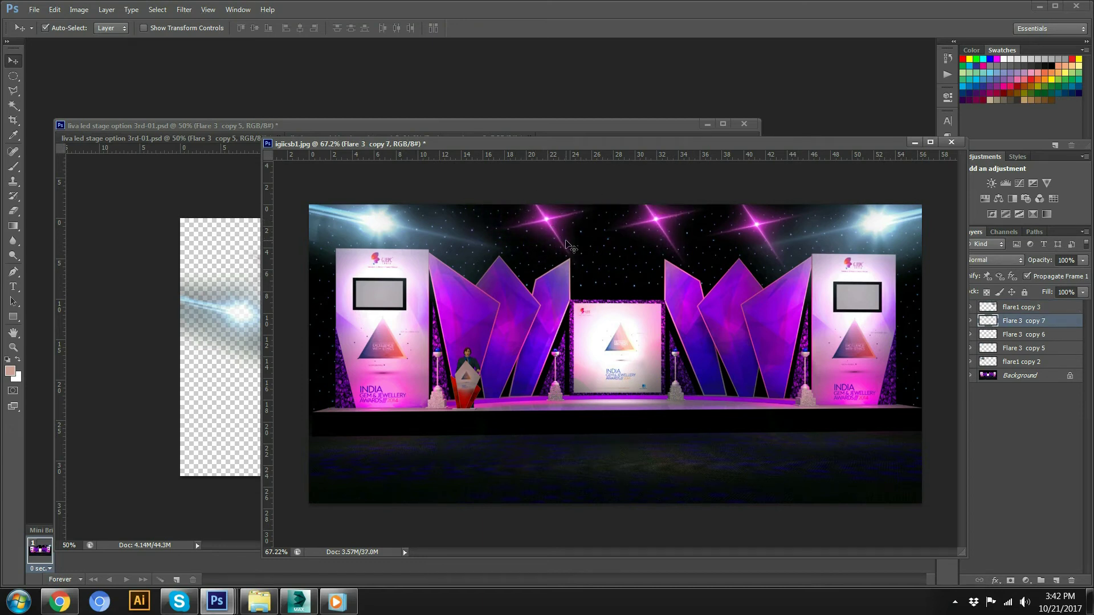
{"action": "key", "text": "ctrl+t"}
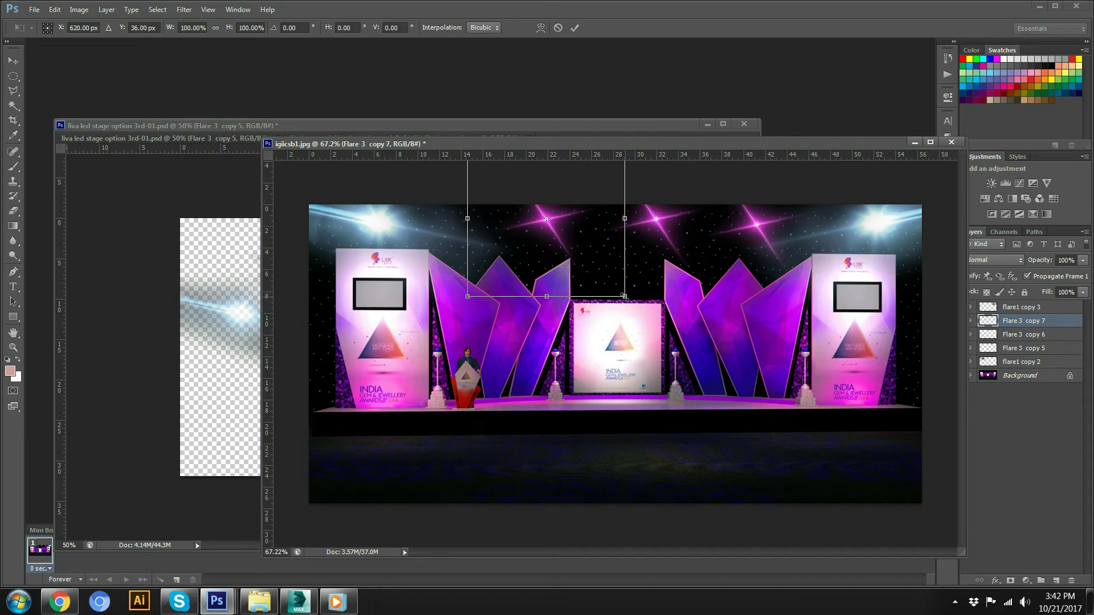
Enlarge a sparkle copy to about 133% and rotate the middle sparkle about -23 degrees
{"action": "left_click_drag", "start_coordinate": [624, 296], "coordinate": [708, 315]}
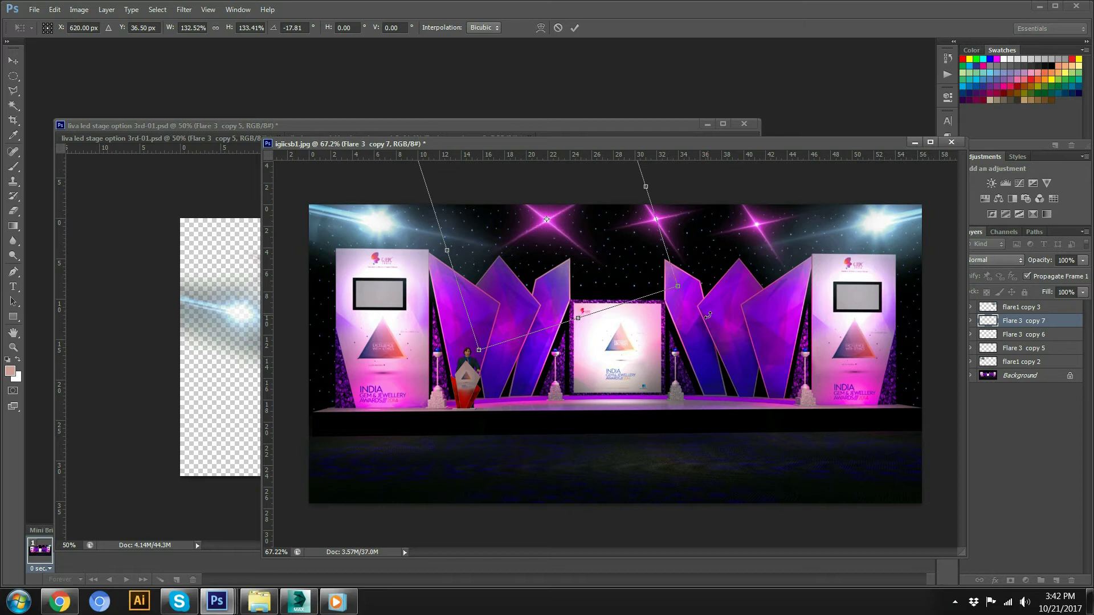
{"action": "key", "text": "Return"}
{"action": "left_click_drag", "start_coordinate": [534, 220], "coordinate": [515, 215]}
{"action": "left_click_drag", "start_coordinate": [655, 219], "coordinate": [635, 224]}
{"action": "key", "text": "ctrl+t"}
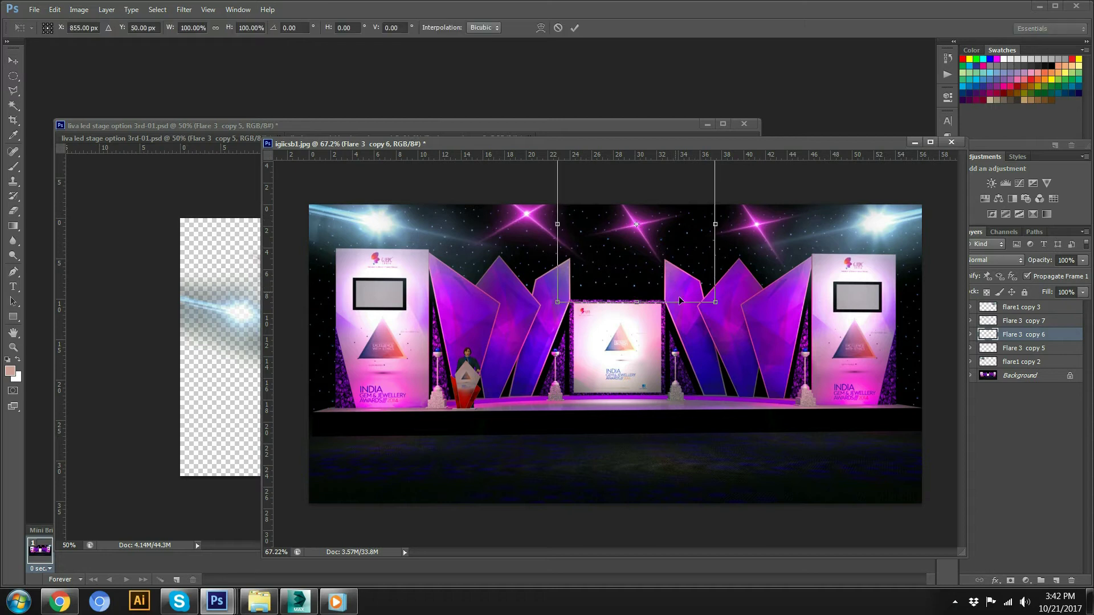
{"action": "left_click_drag", "start_coordinate": [715, 316], "coordinate": [730, 280]}
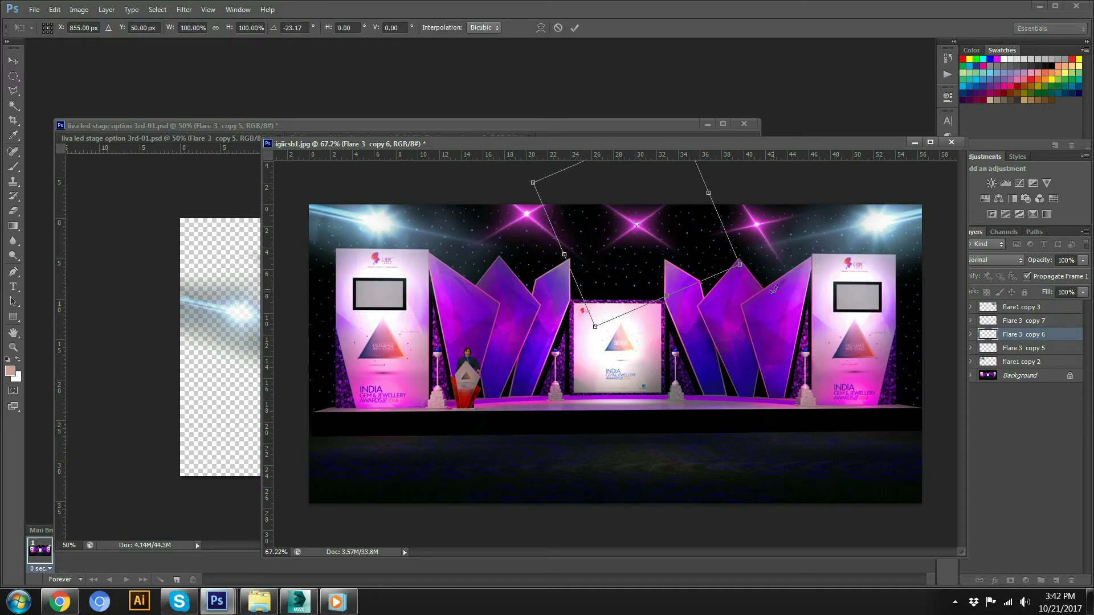
{"action": "key", "text": "Return"}
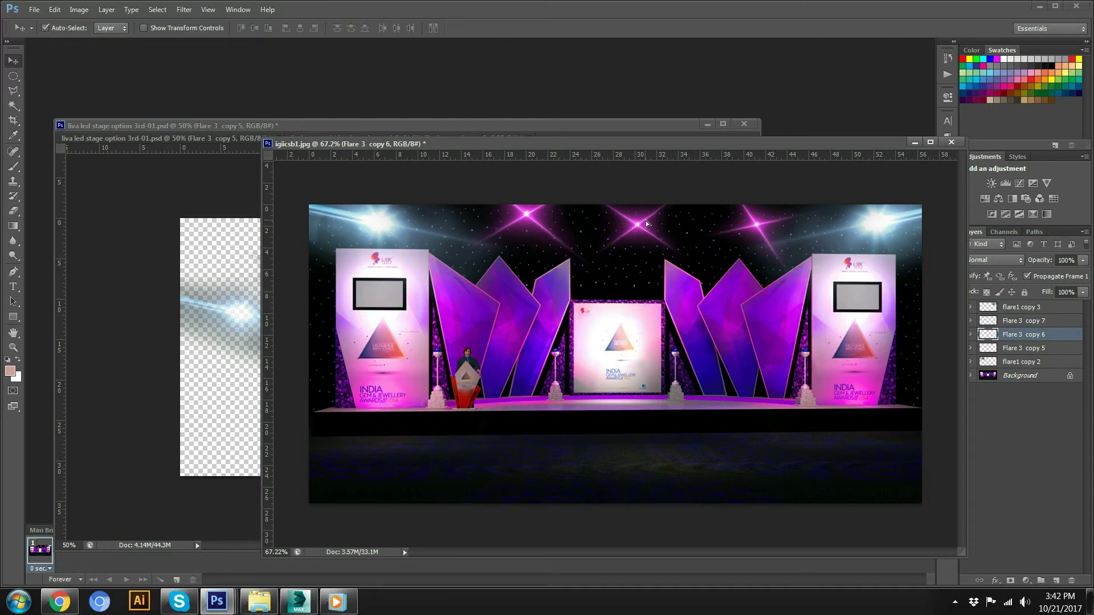
{"action": "left_click_drag", "start_coordinate": [634, 220], "coordinate": [642, 223]}
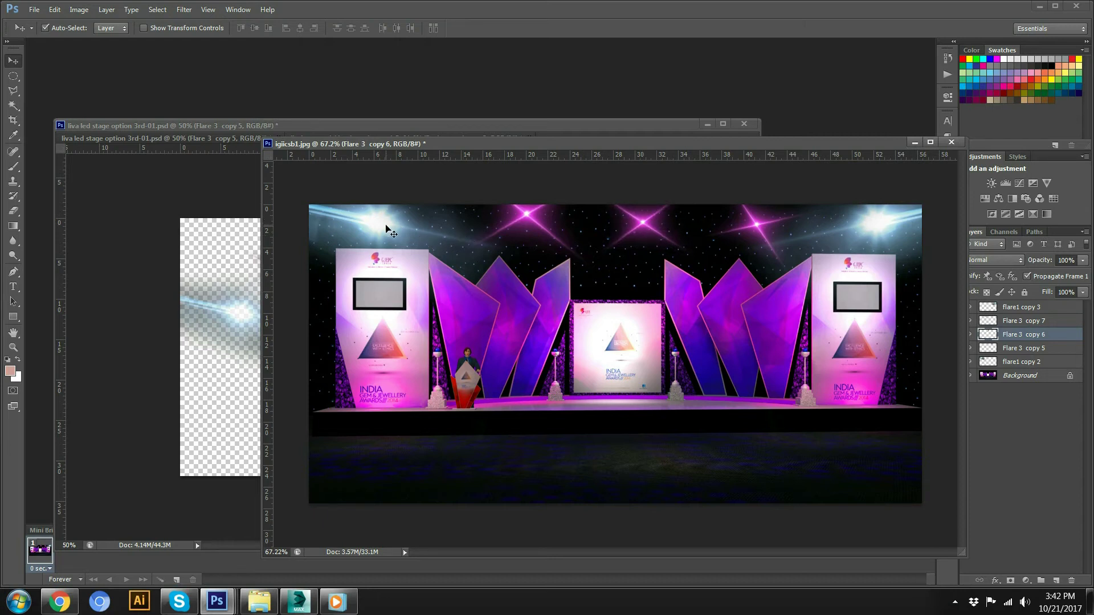
Fine-tune the positions of the left, middle and right sparkles and the top-right spotlight
{"action": "left_click", "coordinate": [756, 225]}
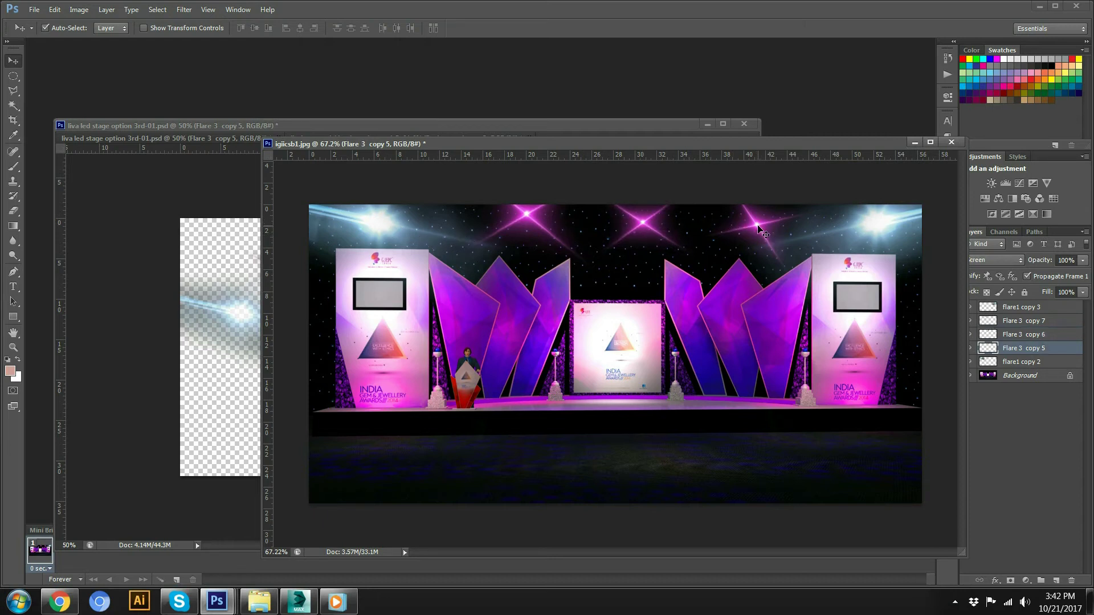
{"action": "mouse_move", "coordinate": [758, 226]}
{"action": "left_mouse_down"}
{"action": "mouse_move", "coordinate": [750, 217]}
{"action": "mouse_move", "coordinate": [779, 230]}
{"action": "mouse_move", "coordinate": [746, 215]}
{"action": "left_mouse_up"}
{"action": "left_click", "coordinate": [757, 226]}
{"action": "left_click_drag", "start_coordinate": [648, 222], "coordinate": [650, 214]}
{"action": "left_click_drag", "start_coordinate": [530, 221], "coordinate": [534, 218]}
{"action": "left_click_drag", "start_coordinate": [745, 220], "coordinate": [753, 225]}
{"action": "left_click_drag", "start_coordinate": [640, 209], "coordinate": [642, 214]}
Scale the middle sparkle to about 197% and spread the outer sparkles further apart
{"action": "key", "text": "ctrl+t"}
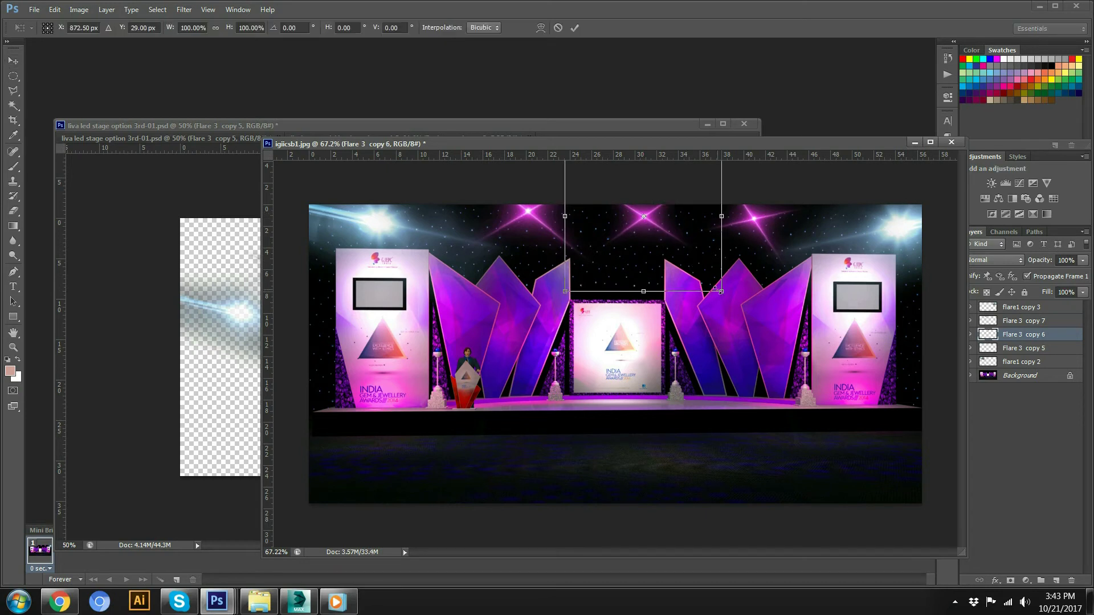
{"action": "left_click_drag", "start_coordinate": [717, 287], "coordinate": [781, 371]}
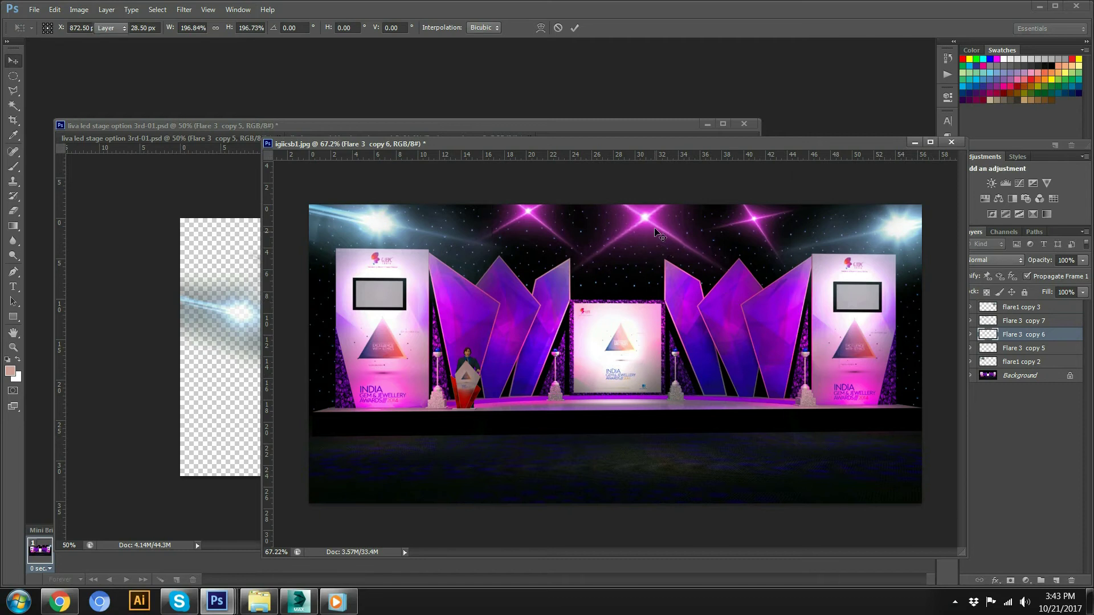
{"action": "key", "text": "Return"}
{"action": "left_click_drag", "start_coordinate": [655, 228], "coordinate": [636, 222]}
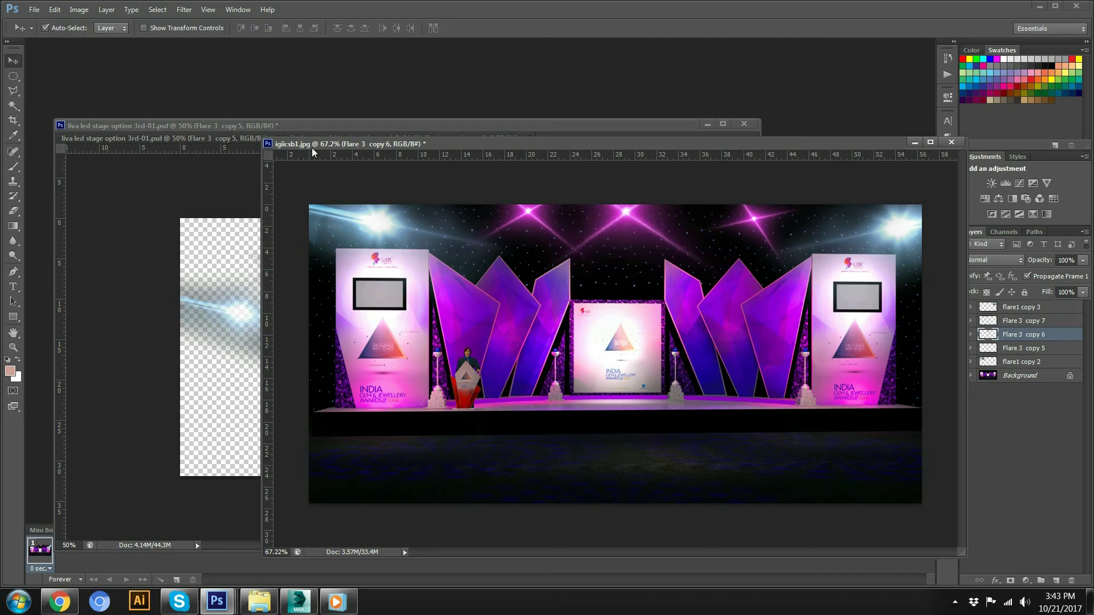
{"action": "left_click_drag", "start_coordinate": [529, 215], "coordinate": [496, 214]}
{"action": "left_click_drag", "start_coordinate": [756, 223], "coordinate": [770, 215]}
{"action": "left_click_drag", "start_coordinate": [375, 223], "coordinate": [377, 234]}
Enlarge the top-left spotlight to about 140% and shift it toward the corner
{"action": "key", "text": "ctrl+t"}
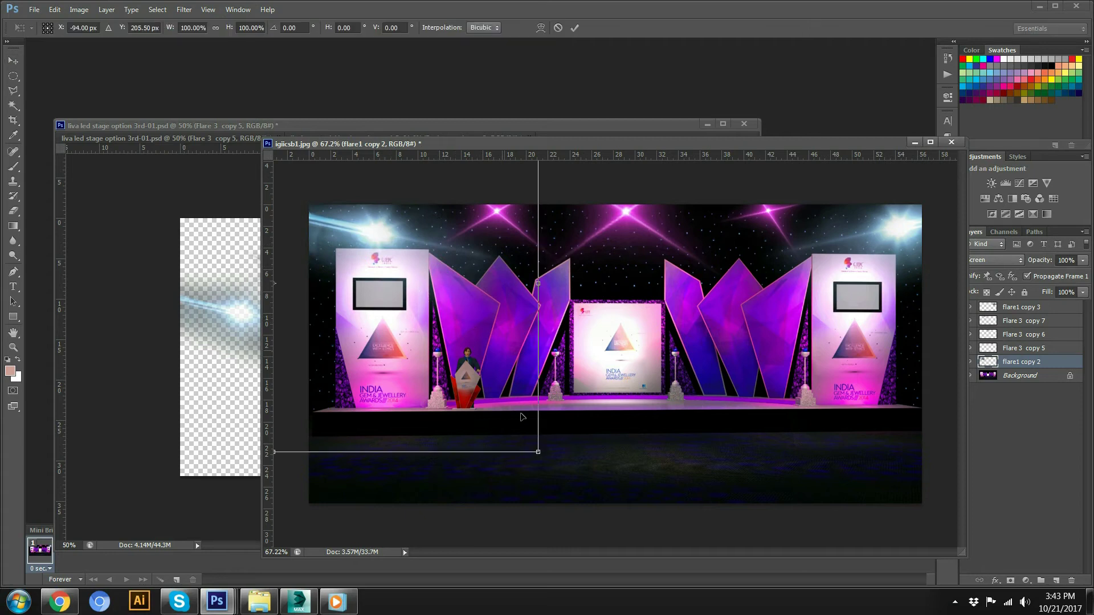
{"action": "left_click_drag", "start_coordinate": [536, 453], "coordinate": [645, 520]}
{"action": "left_click_drag", "start_coordinate": [424, 218], "coordinate": [341, 231]}
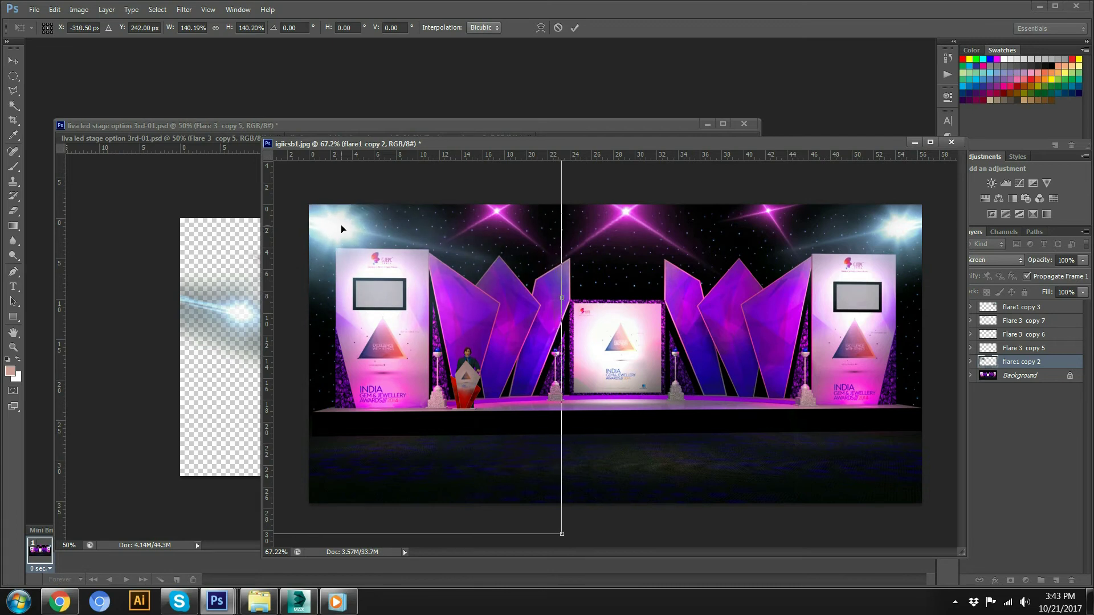
{"action": "key", "text": "Return"}
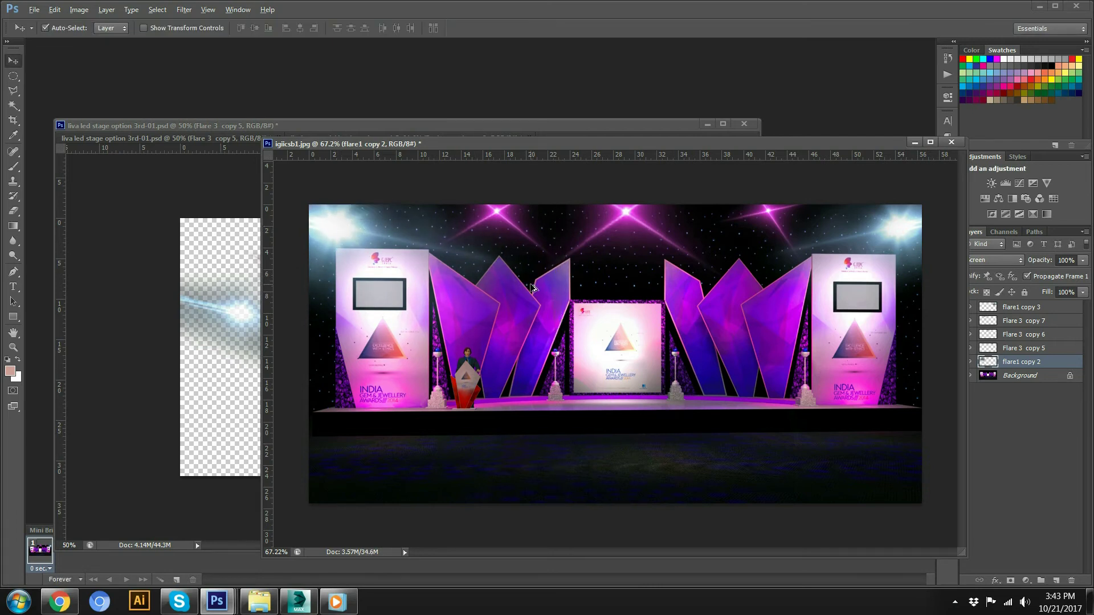
{"action": "scroll", "coordinate": [827, 263], "scroll_direction": "down", "scroll_amount": 2}
{"action": "left_click_drag", "start_coordinate": [827, 263], "coordinate": [833, 269]}
Scale flare1 copy 3 to about 115% and reposition it near the top-right corner
{"action": "key", "text": "ctrl+t"}
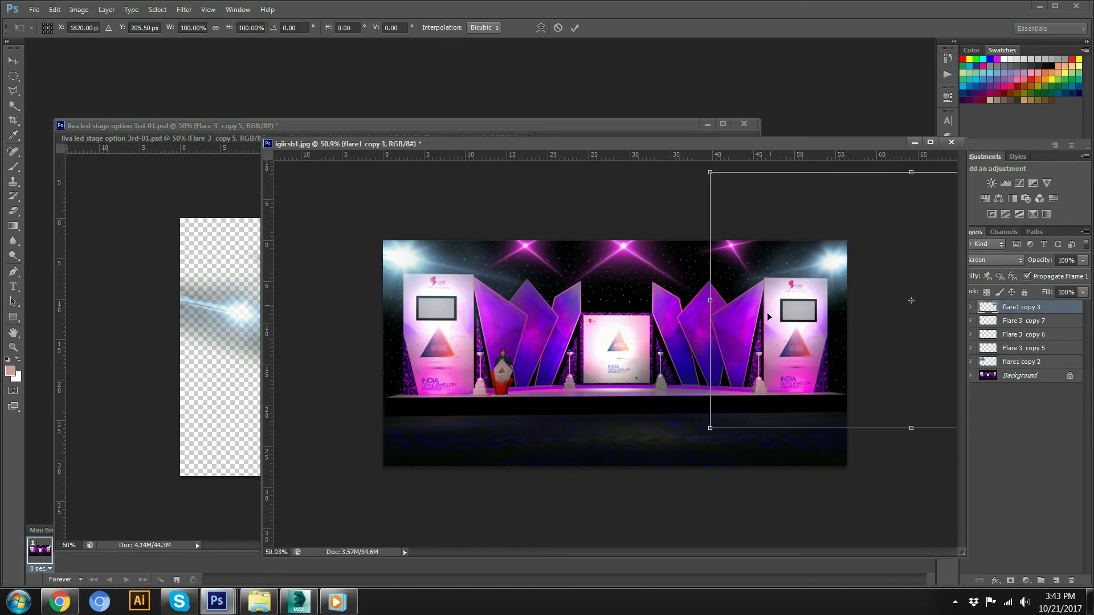
{"action": "left_click", "coordinate": [715, 424], "text": "alt"}
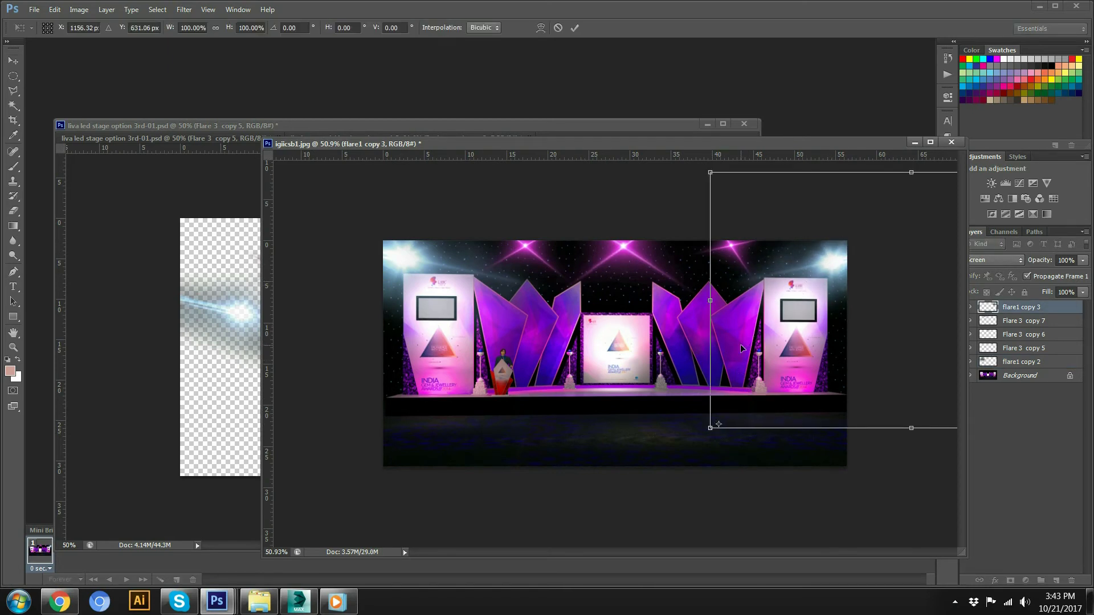
{"action": "key", "text": "ctrl+z"}
{"action": "left_click_drag", "start_coordinate": [705, 430], "coordinate": [680, 448]}
{"action": "key", "text": "Return"}
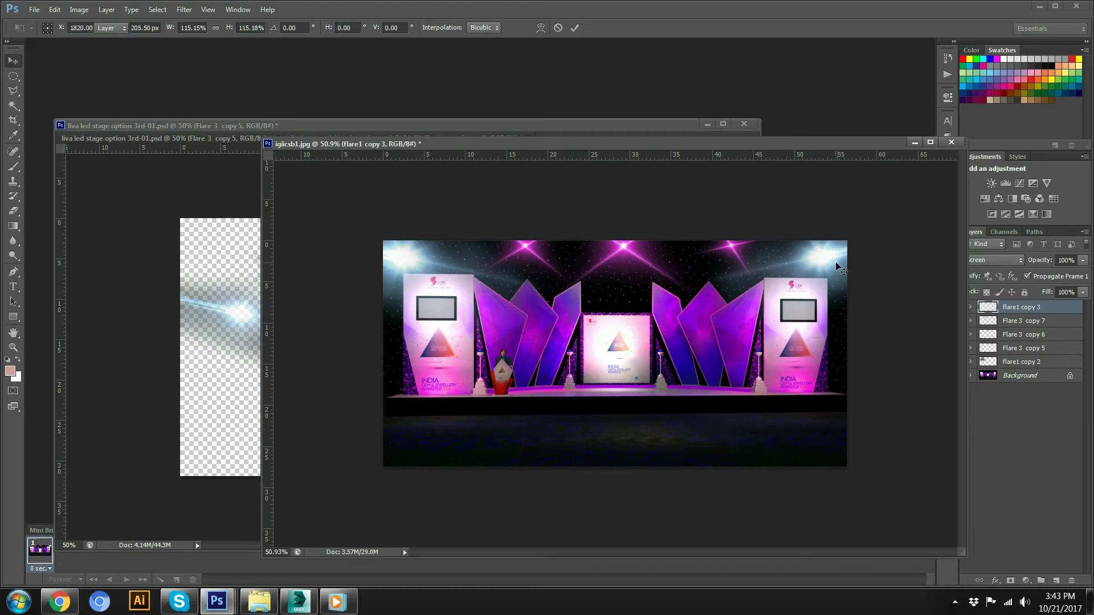
{"action": "left_click_drag", "start_coordinate": [822, 263], "coordinate": [833, 267]}
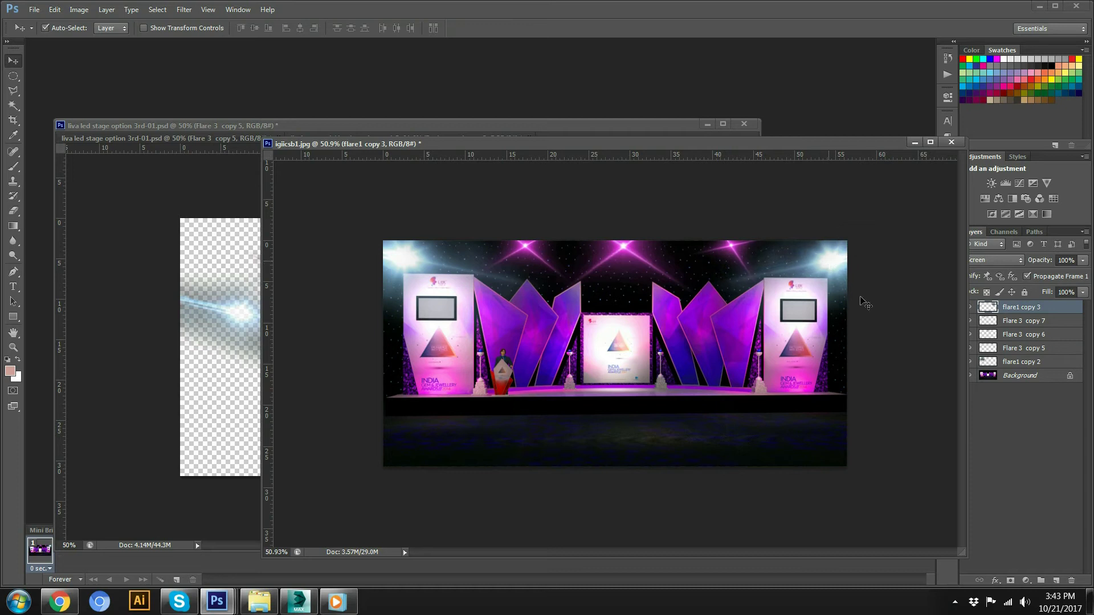
{"action": "left_click", "coordinate": [879, 321]}
Preview the render in Full Screen Mode, zoom and pan, then return to Standard Screen Mode
{"action": "scroll", "coordinate": [643, 307], "scroll_direction": "up", "scroll_amount": 1}
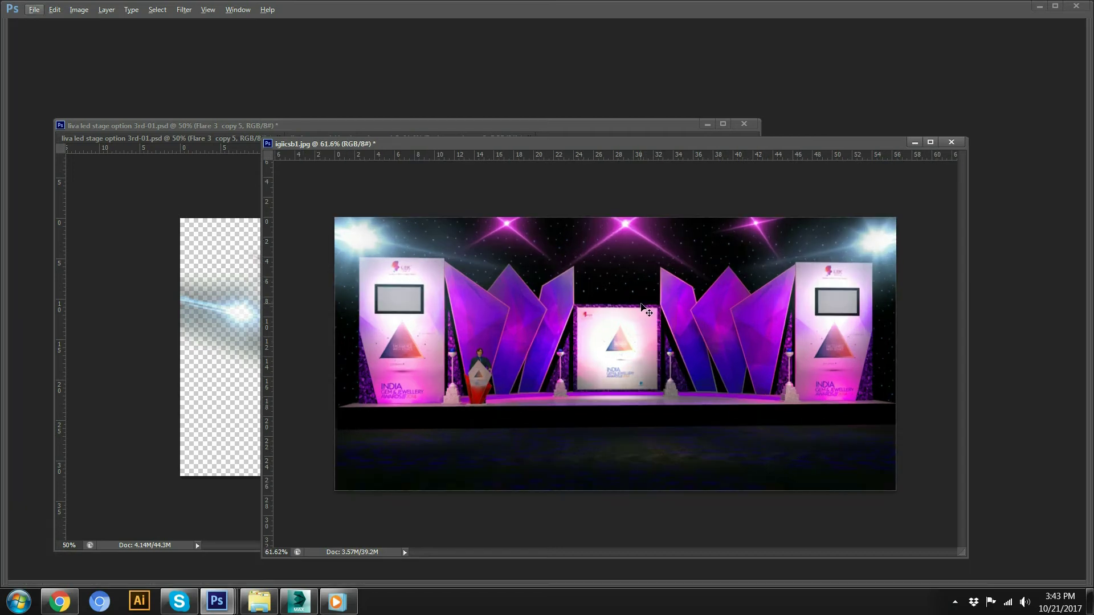
{"action": "key", "text": "f"}
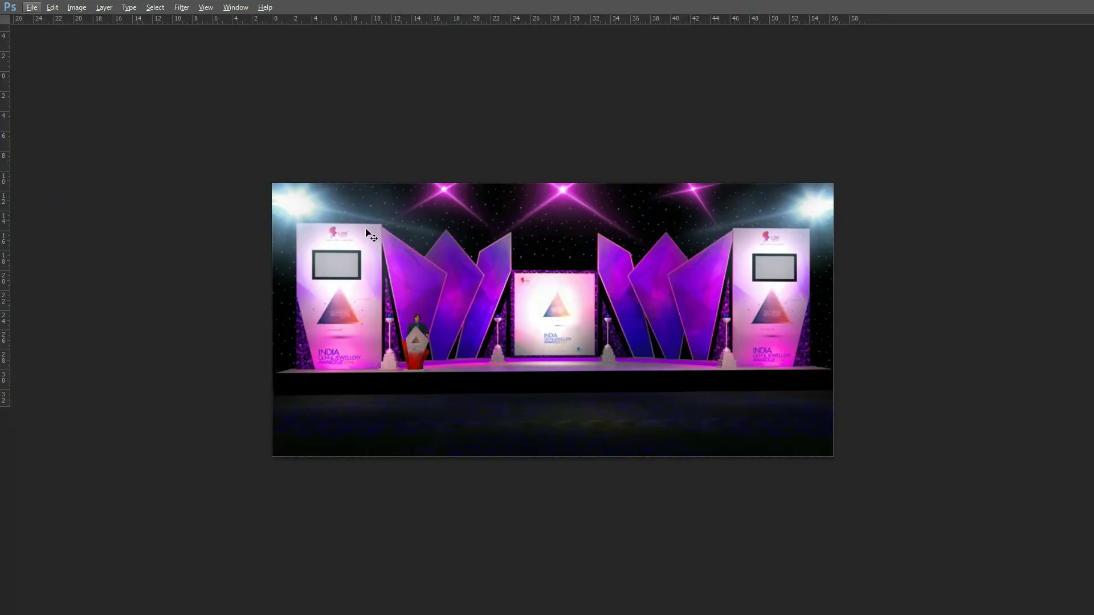
{"action": "scroll", "coordinate": [817, 370], "scroll_direction": "up", "scroll_amount": 2}
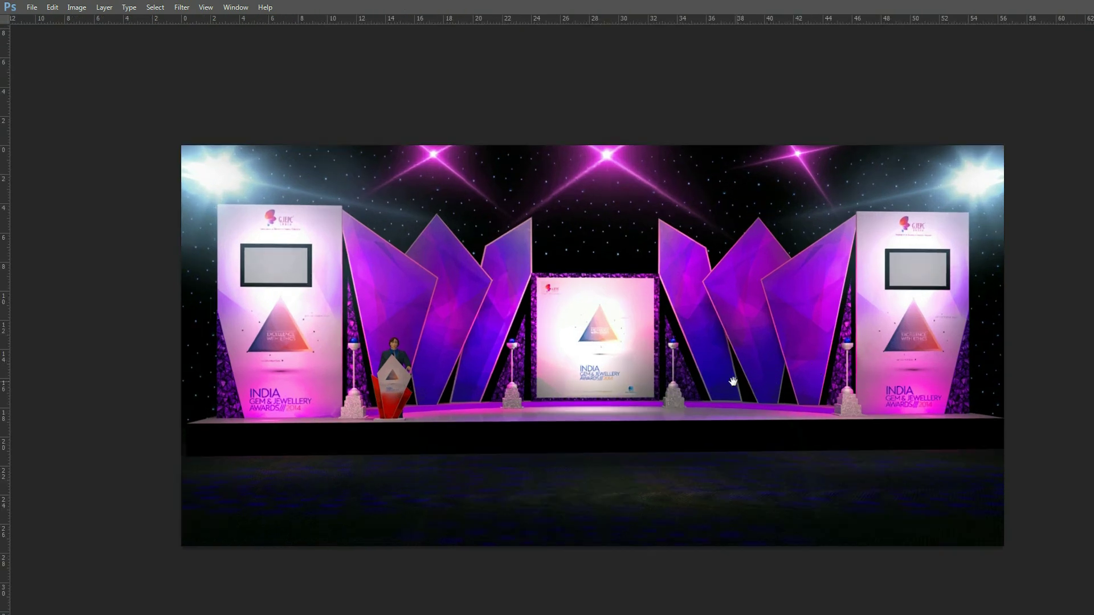
{"action": "left_click_drag", "start_coordinate": [737, 381], "coordinate": [716, 373]}
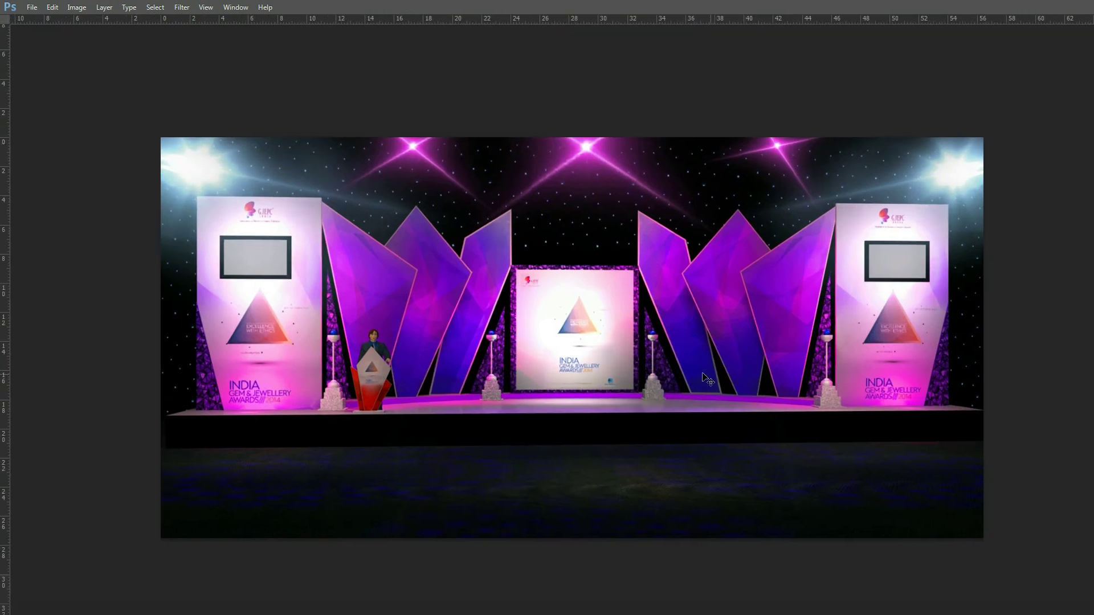
{"action": "key", "text": "f"}
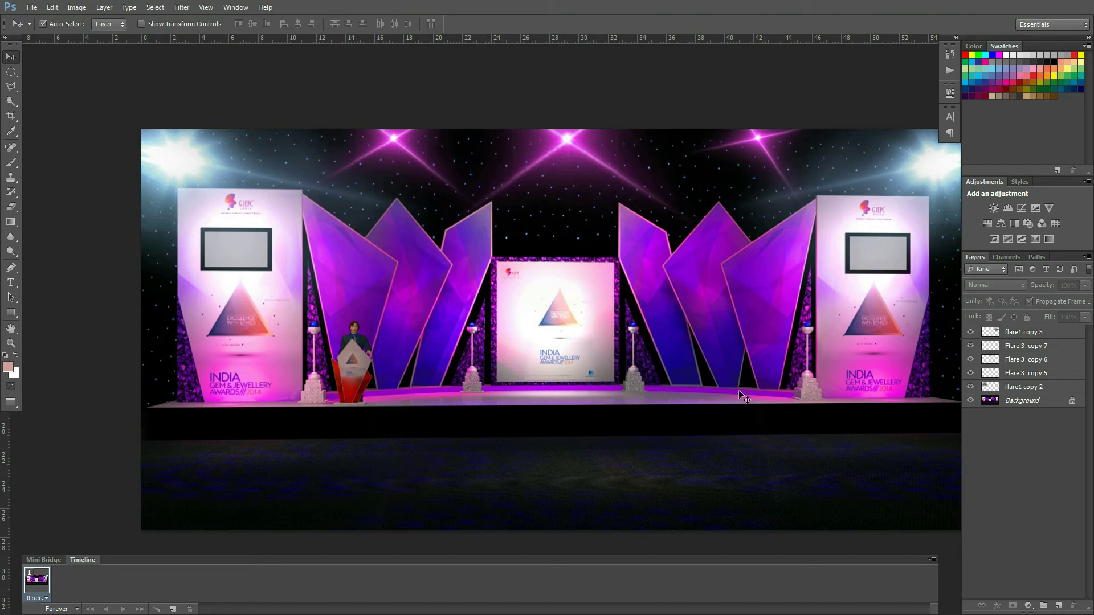
Duplicate the Background layer with Ctrl+J and set the copy's blend mode to Overlay
{"action": "left_click", "coordinate": [1009, 405]}
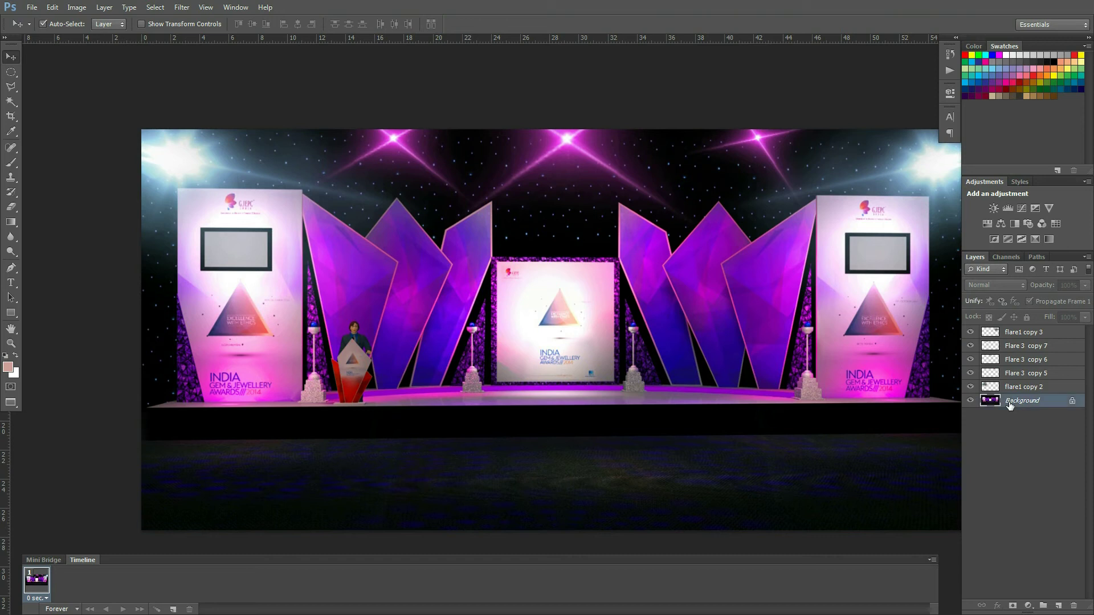
{"action": "key", "text": "ctrl+j"}
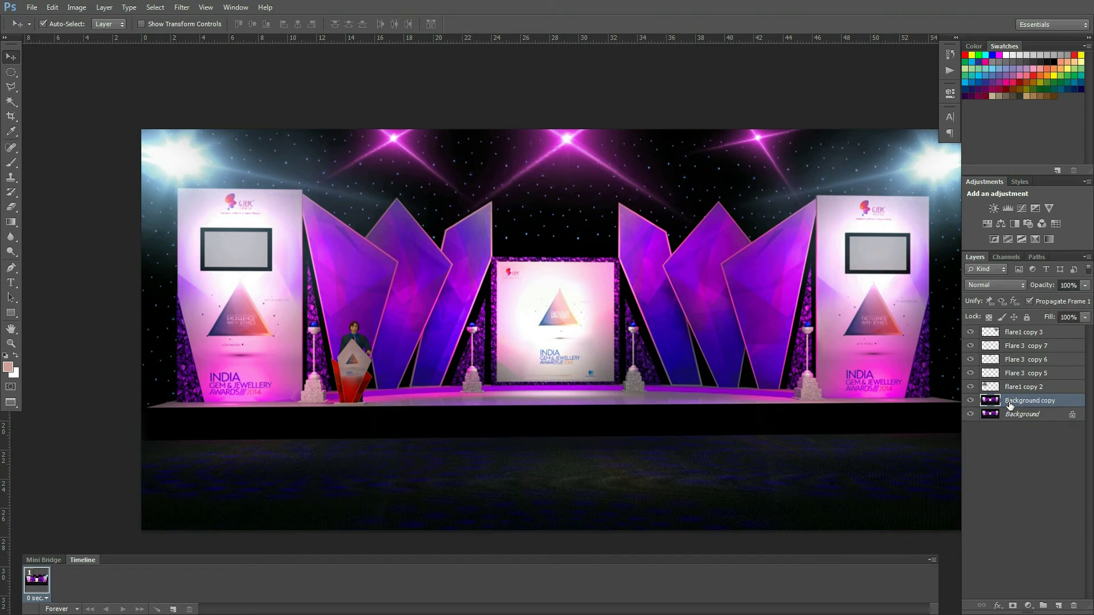
{"action": "left_click", "coordinate": [1013, 284]}
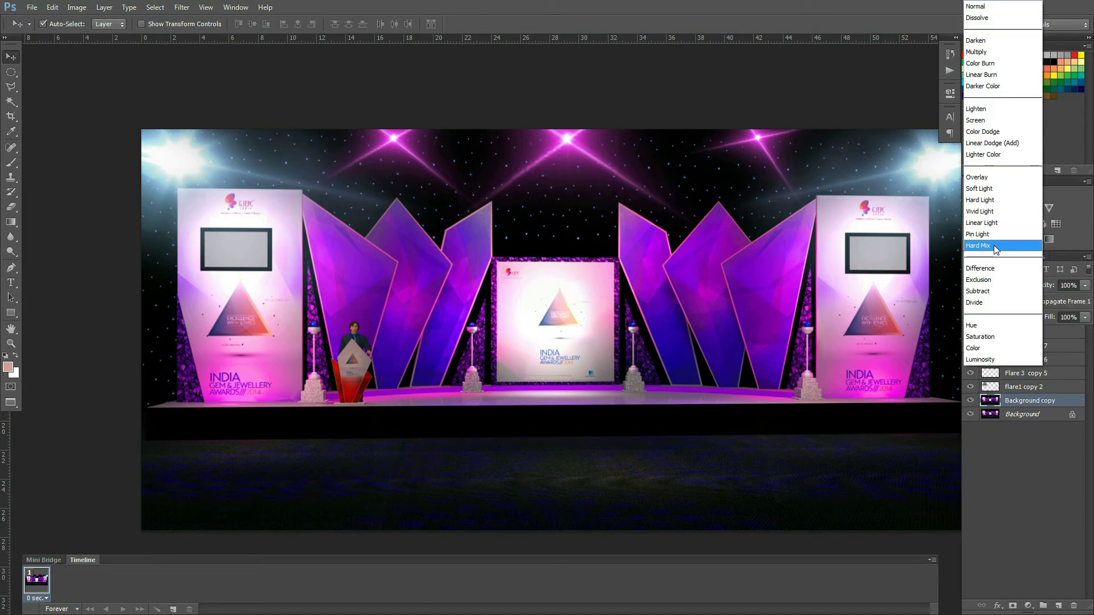
{"action": "left_click", "coordinate": [990, 178]}
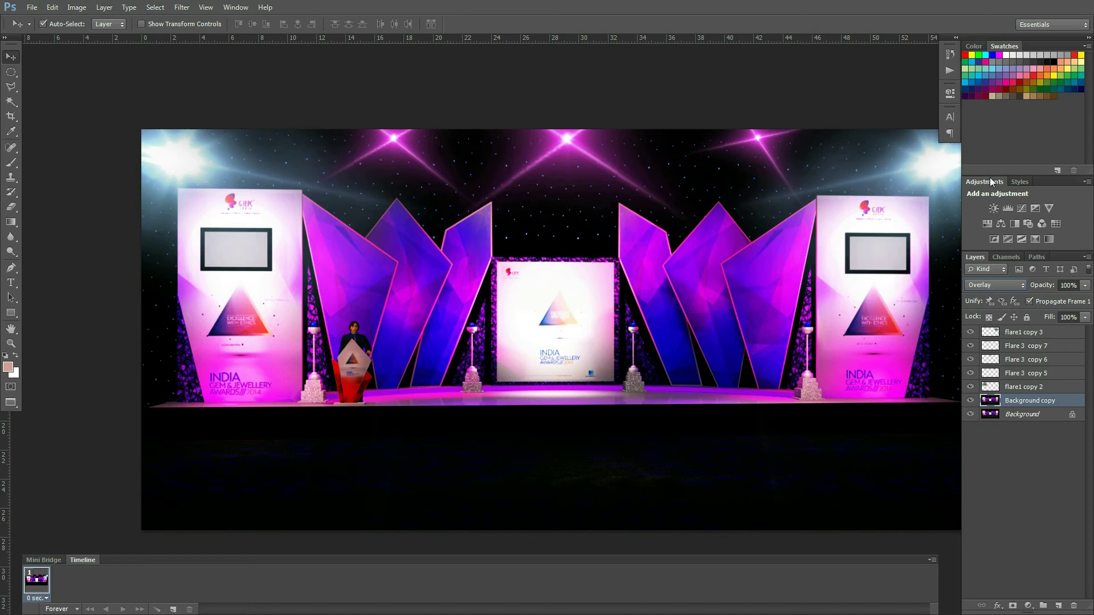
Duplicate the layer into Background copy 2 and try Darker Color, then Exclusion blending
{"action": "key", "text": "ctrl+j"}
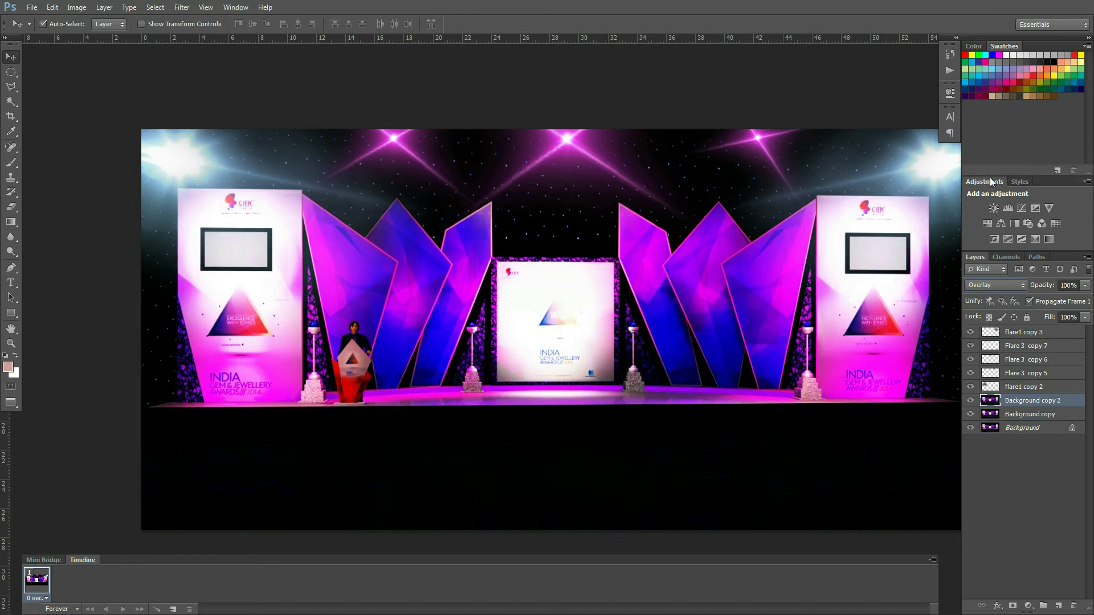
{"action": "left_click", "coordinate": [991, 284]}
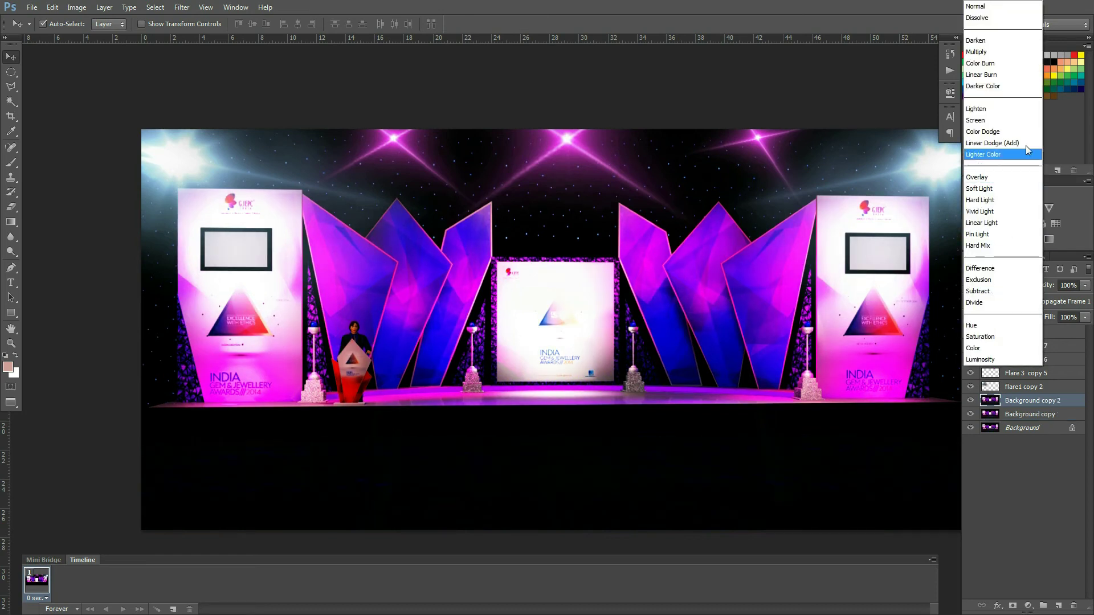
{"action": "left_click", "coordinate": [1000, 87]}
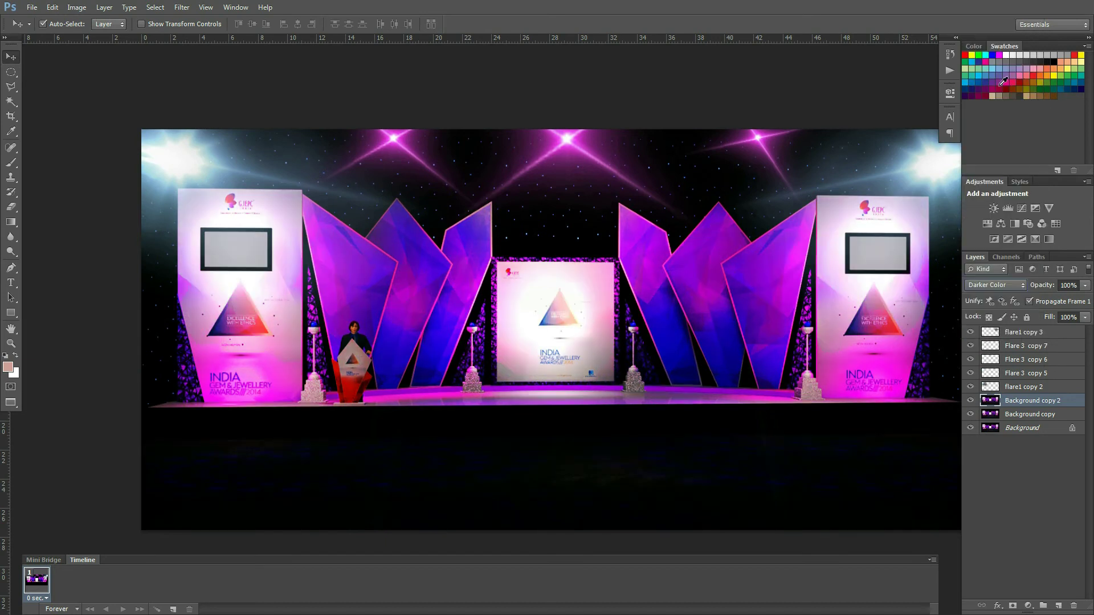
{"action": "left_click", "coordinate": [999, 285]}
{"action": "left_click", "coordinate": [999, 337]}
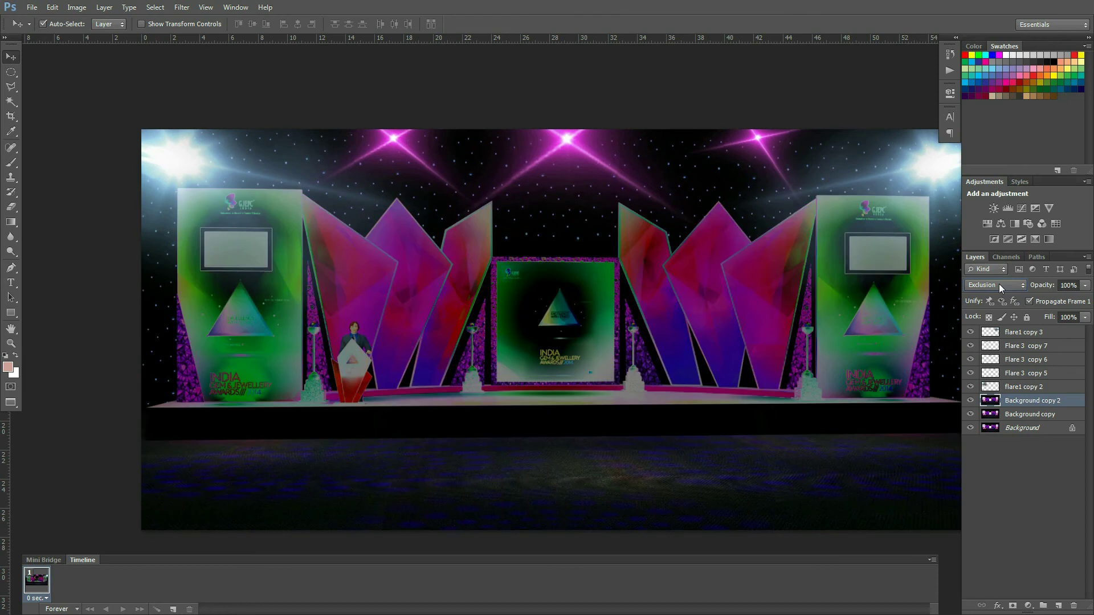
Cycle the copy through Hard Light, Lighter Color, Screen, Linear Burn and Color Burn, ending on Darken
{"action": "scroll", "coordinate": [1000, 284], "scroll_direction": "up", "scroll_amount": 4}
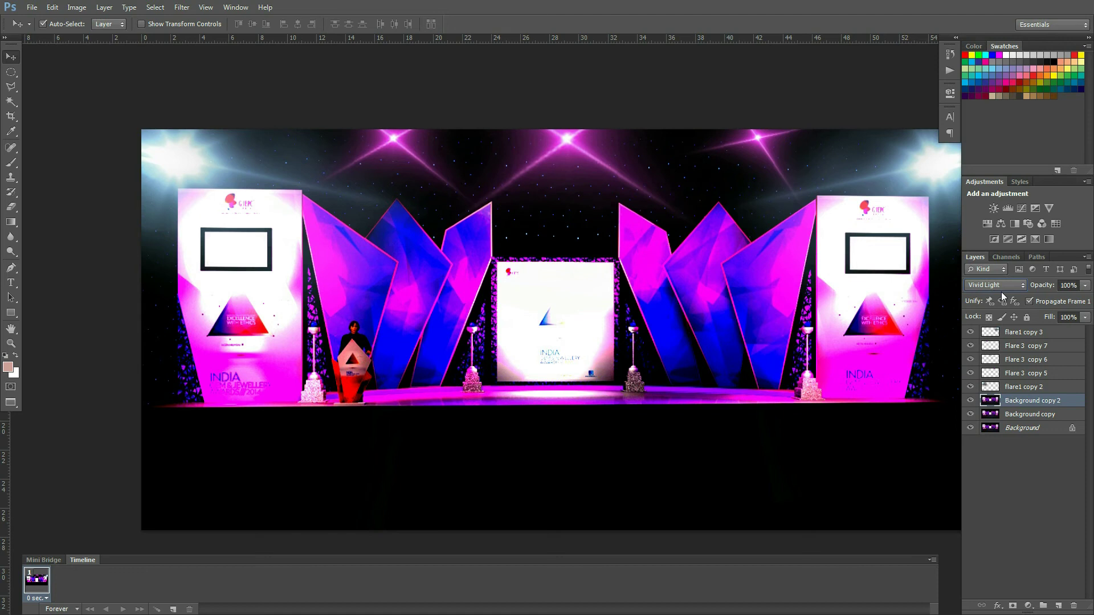
{"action": "key", "text": "Up"}
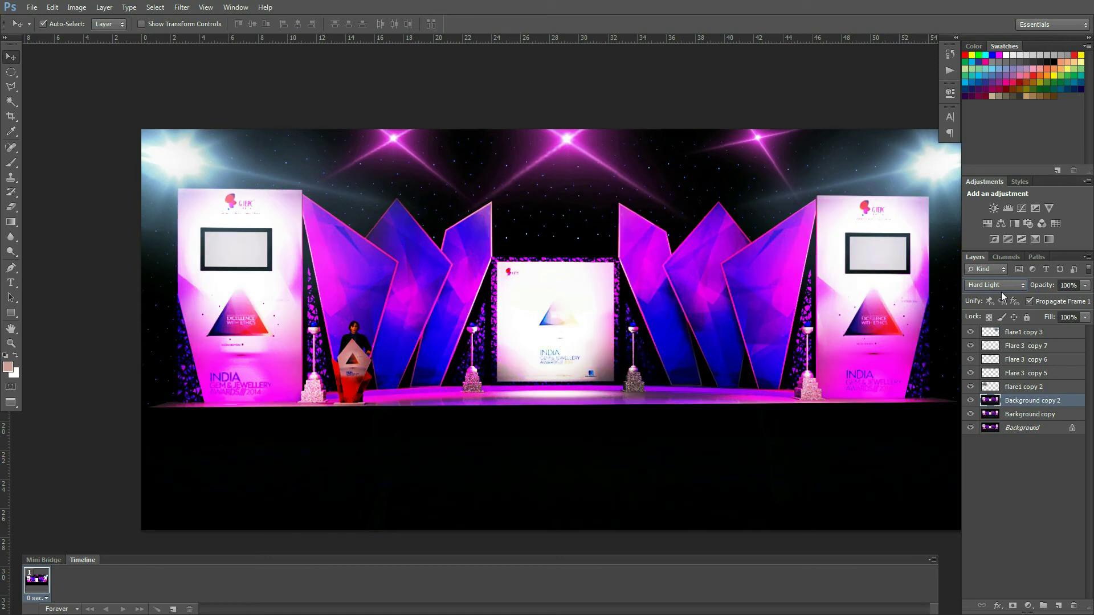
{"action": "key", "text": "Up"}
{"action": "key", "text": "Up"}
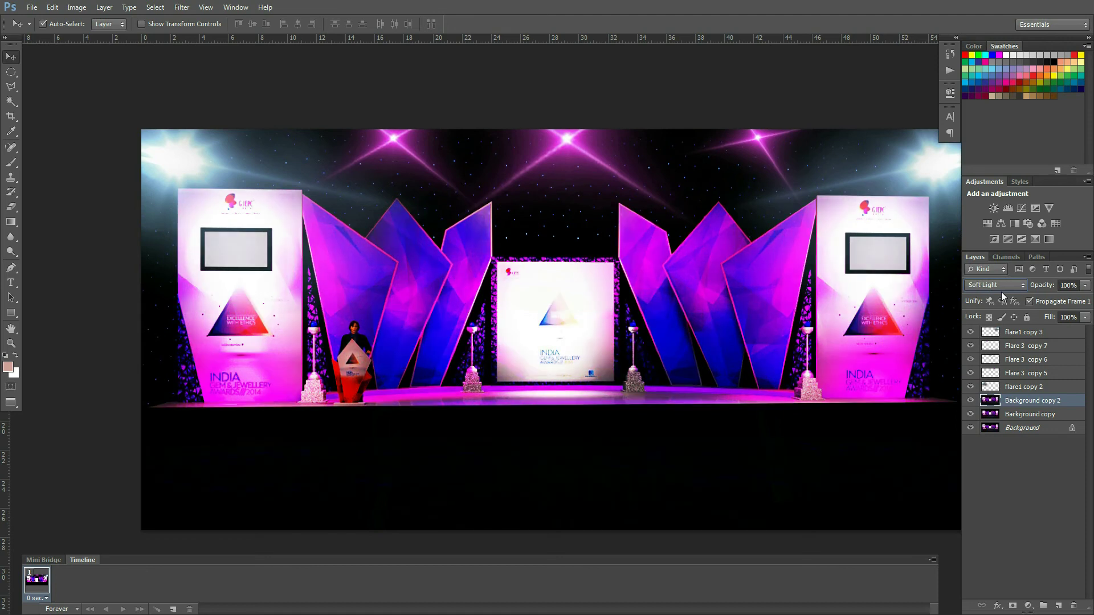
{"action": "key", "text": "Up"}
{"action": "key", "text": "Up"}
{"action": "key", "text": "Up"}
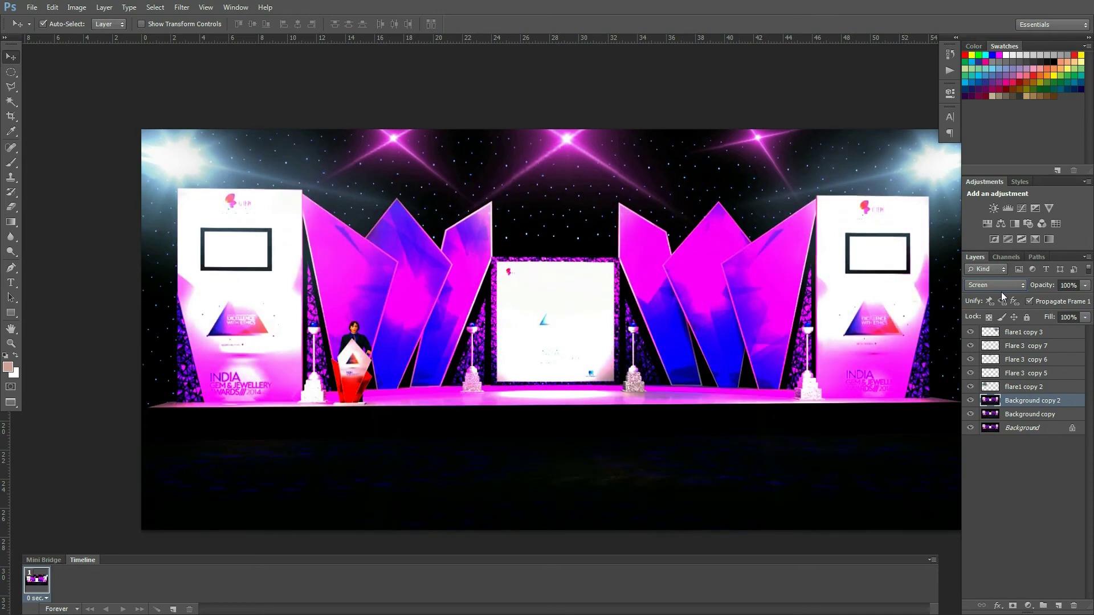
{"action": "key", "text": "Up"}
{"action": "key", "text": "Up"}
{"action": "key", "text": "Up"}
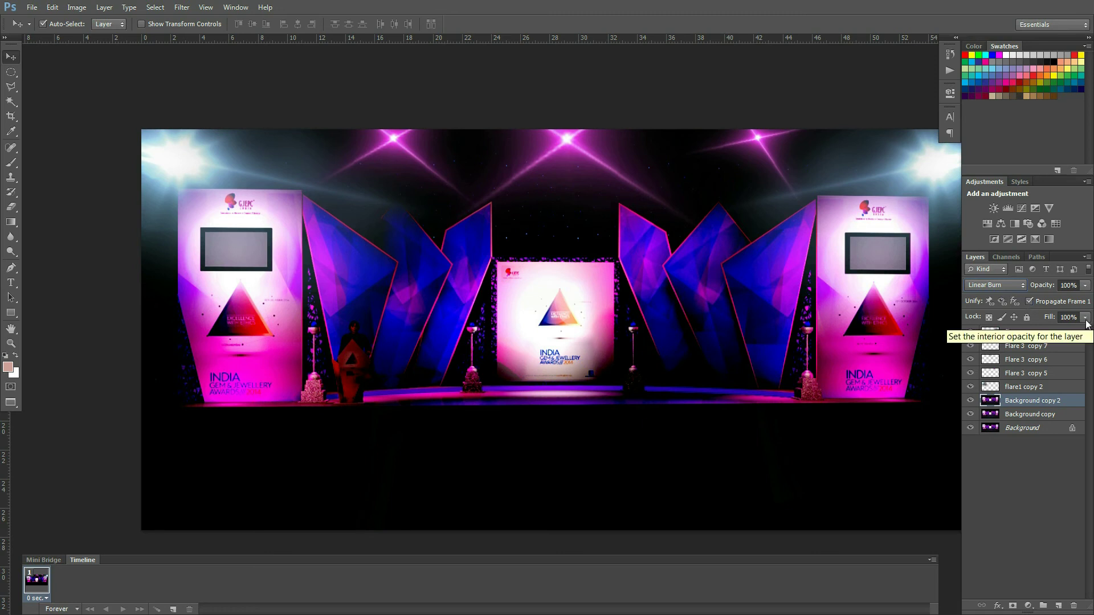
{"action": "key", "text": "shift+minus"}
{"action": "key", "text": "shift+minus"}
{"action": "key", "text": "shift+minus"}
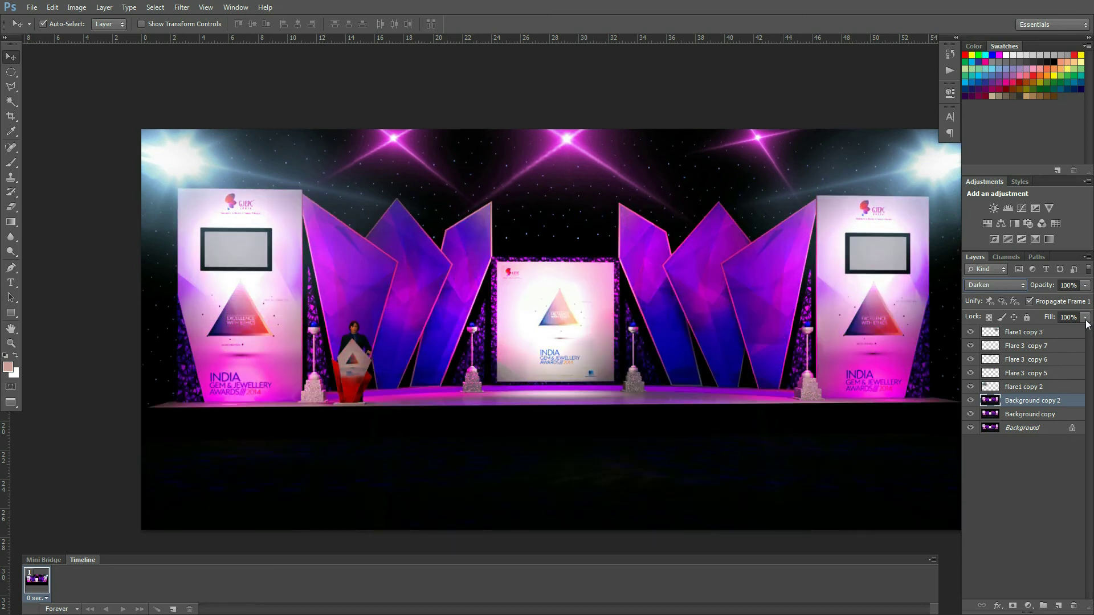
{"action": "key", "text": "shift+minus"}
Hide all panels and menus to show the stage render full screen, panning around it
{"action": "key", "text": "0"}
{"action": "key", "text": "shift+0"}
{"action": "key", "text": "Tab"}
{"action": "key", "text": "f"}
{"action": "key", "text": "f"}
{"action": "scroll", "coordinate": [677, 363], "scroll_direction": "up", "scroll_amount": 3}
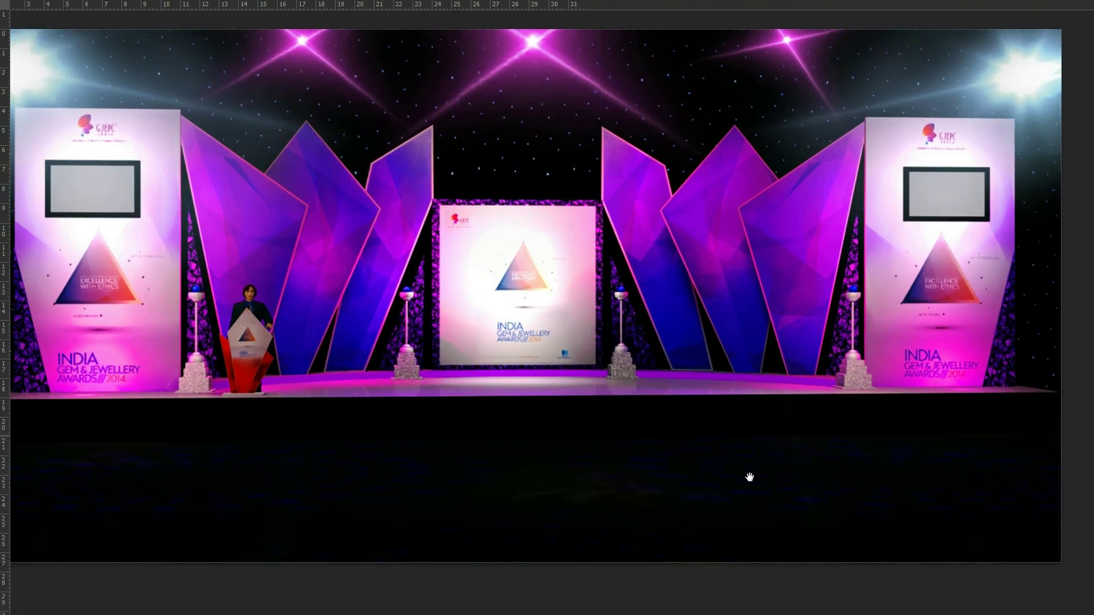
{"action": "scroll", "coordinate": [749, 477], "scroll_direction": "left", "scroll_amount": 3}
{"action": "scroll", "coordinate": [750, 476], "scroll_direction": "up", "scroll_amount": 2}
{"action": "scroll", "coordinate": [751, 432], "scroll_direction": "right", "scroll_amount": 2}
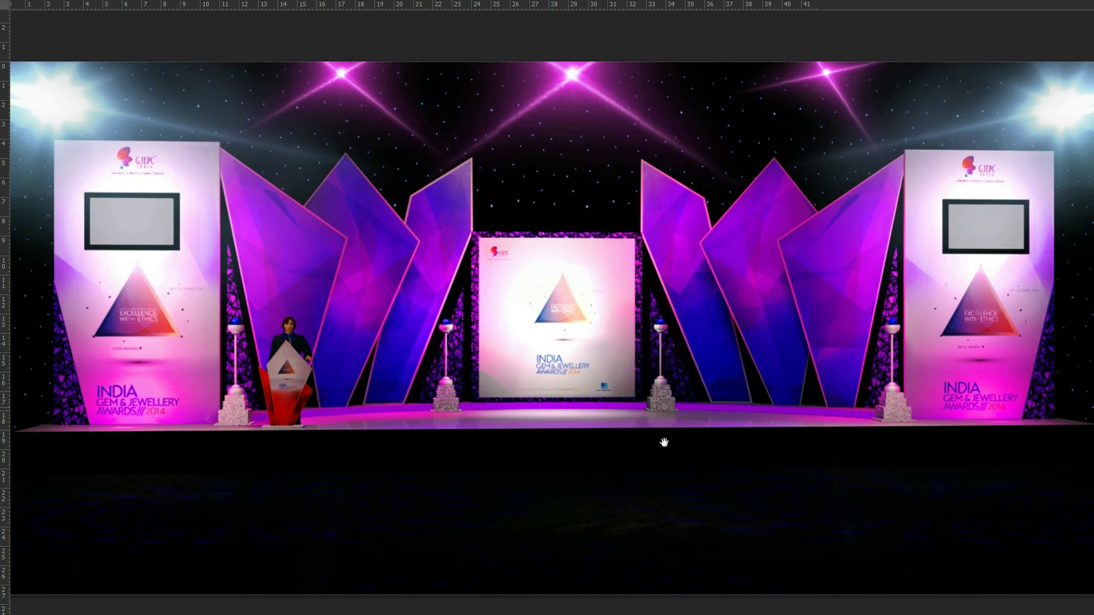
{"action": "scroll", "coordinate": [661, 444], "scroll_direction": "up", "scroll_amount": 2}
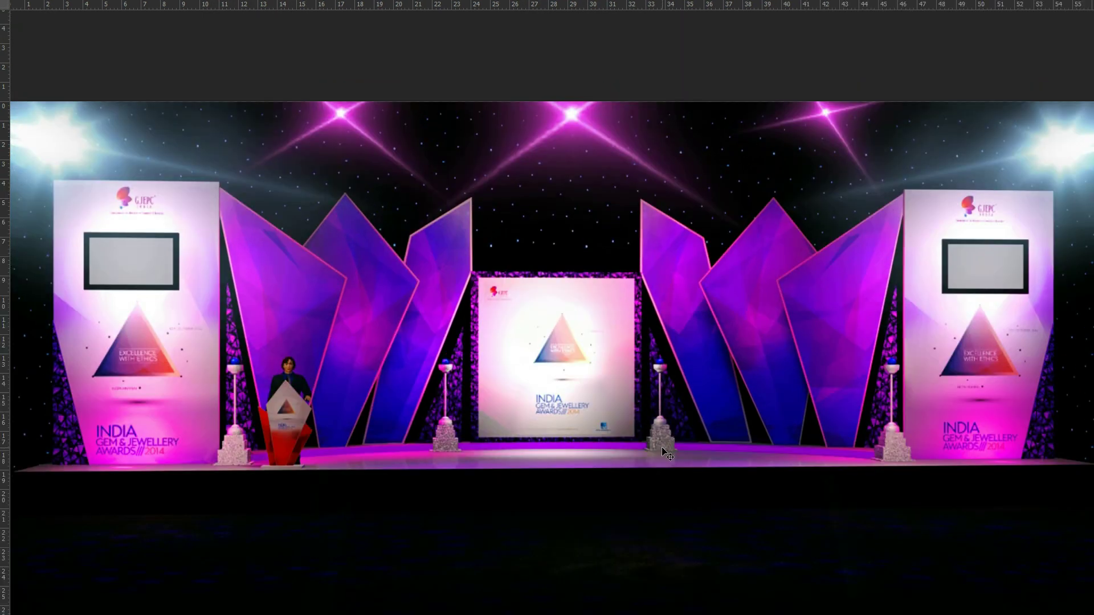